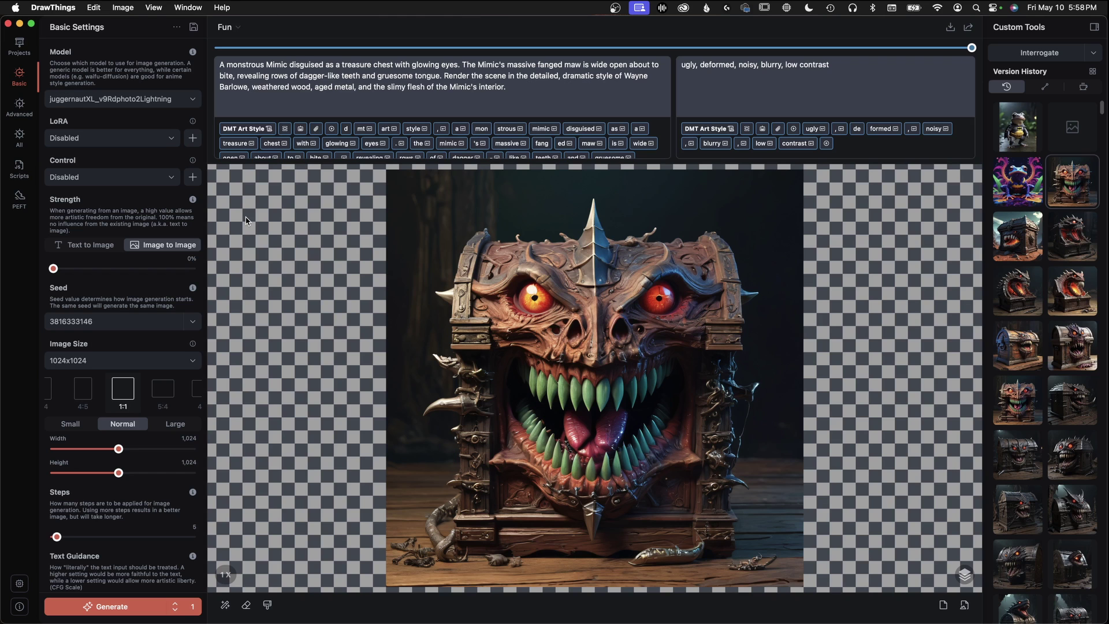
Leave LoRA disabled and switch to Chrome's Civitai page for Juggernaut XL
left_click(166, 141)
left_click(166, 142)
mouse_move(172, 120)
mouse_move(14, 259)
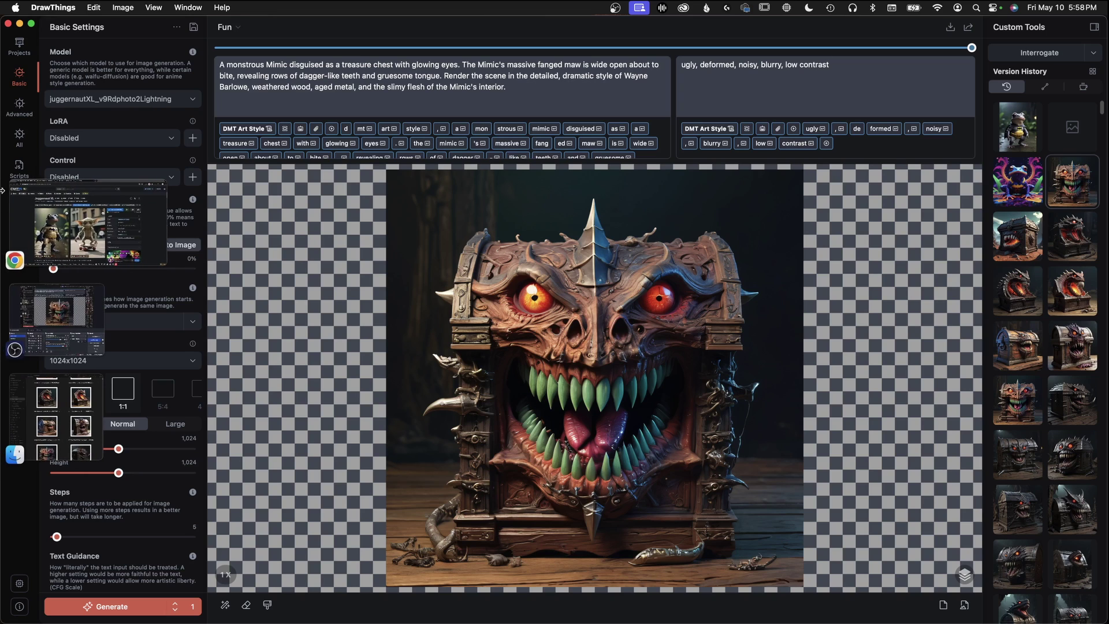
left_click(124, 254)
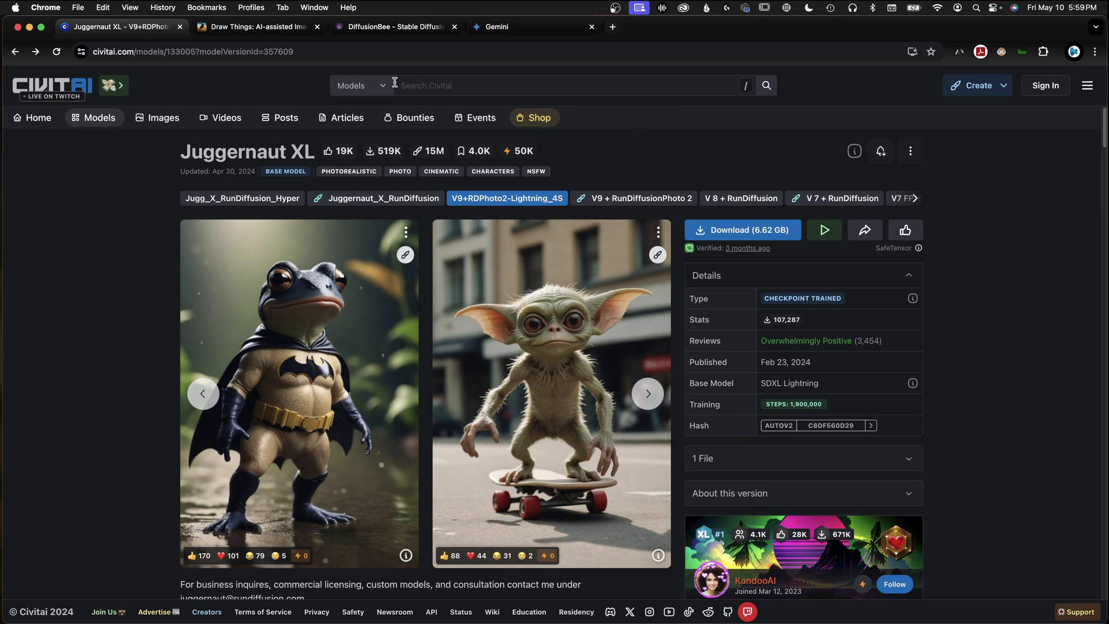
scroll(97, 289, "down", 1)
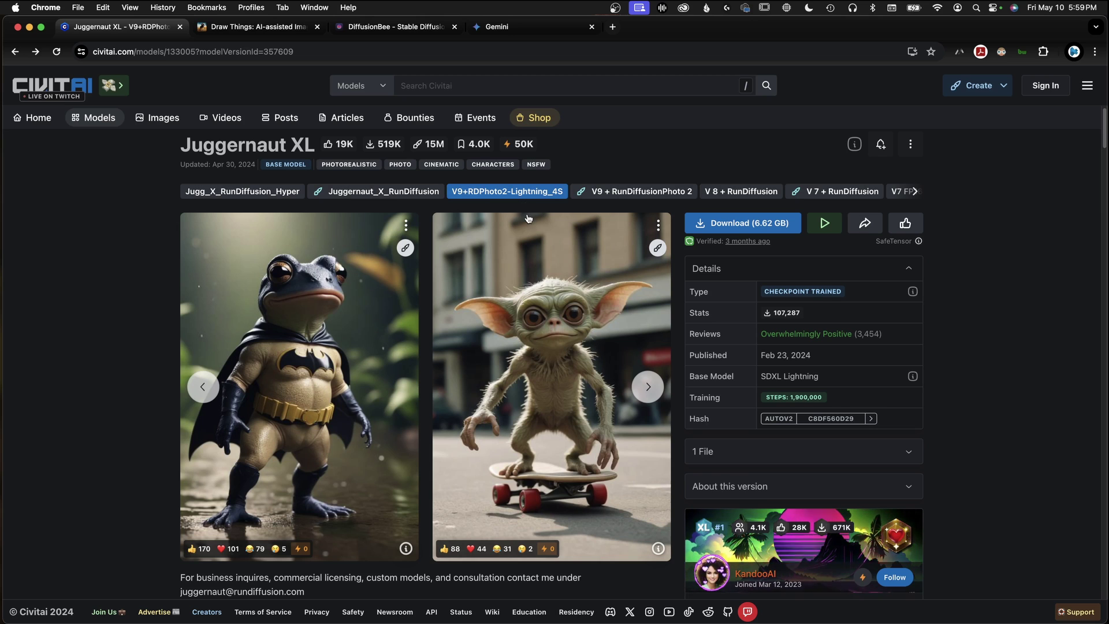
scroll(526, 214, "down", 4)
scroll(528, 218, "down", 1)
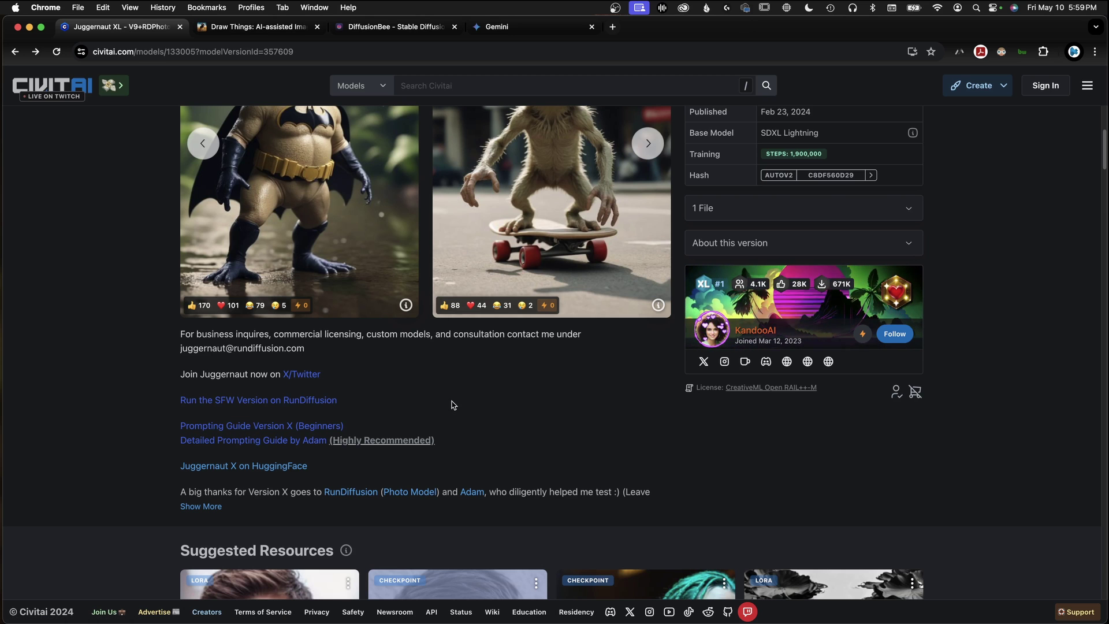
scroll(523, 403, "up", 5)
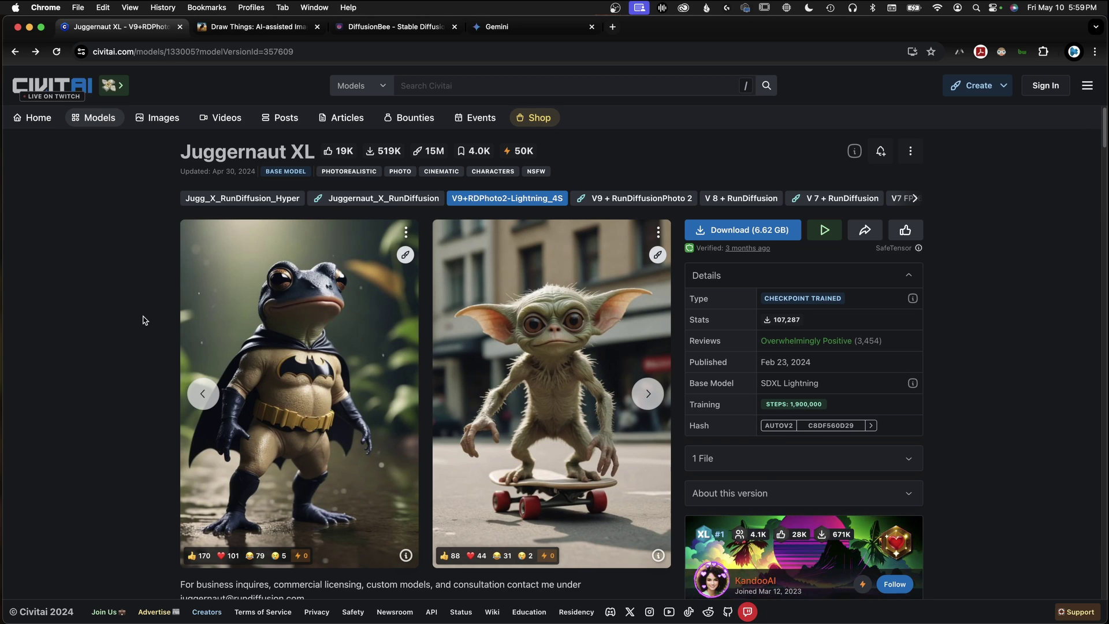
left_click(648, 393)
left_click(648, 393)
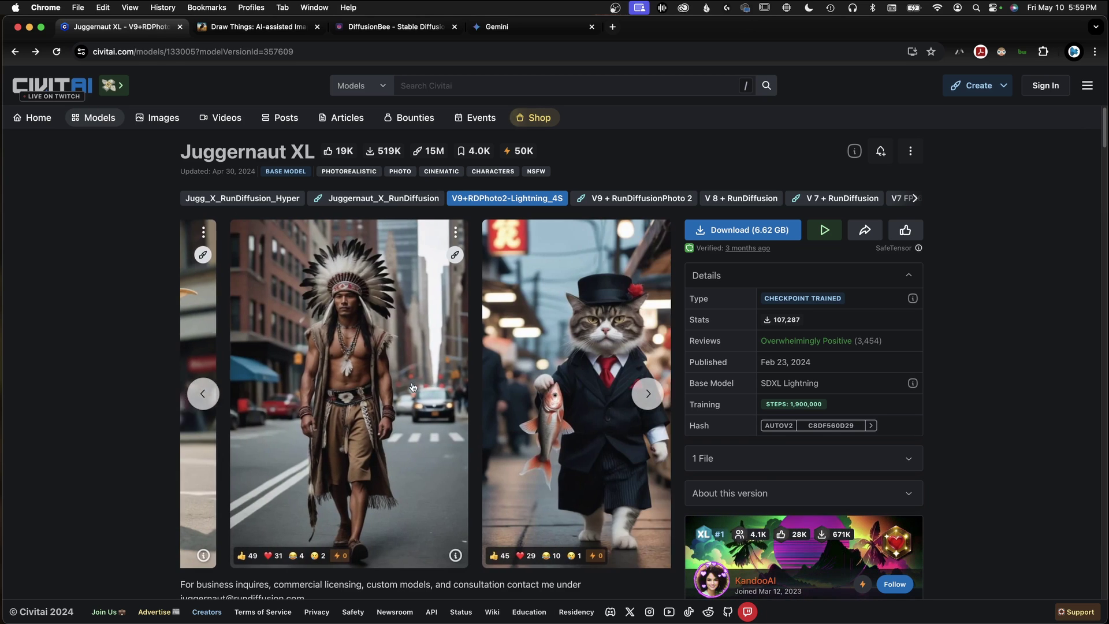
scroll(413, 387, "right", 10)
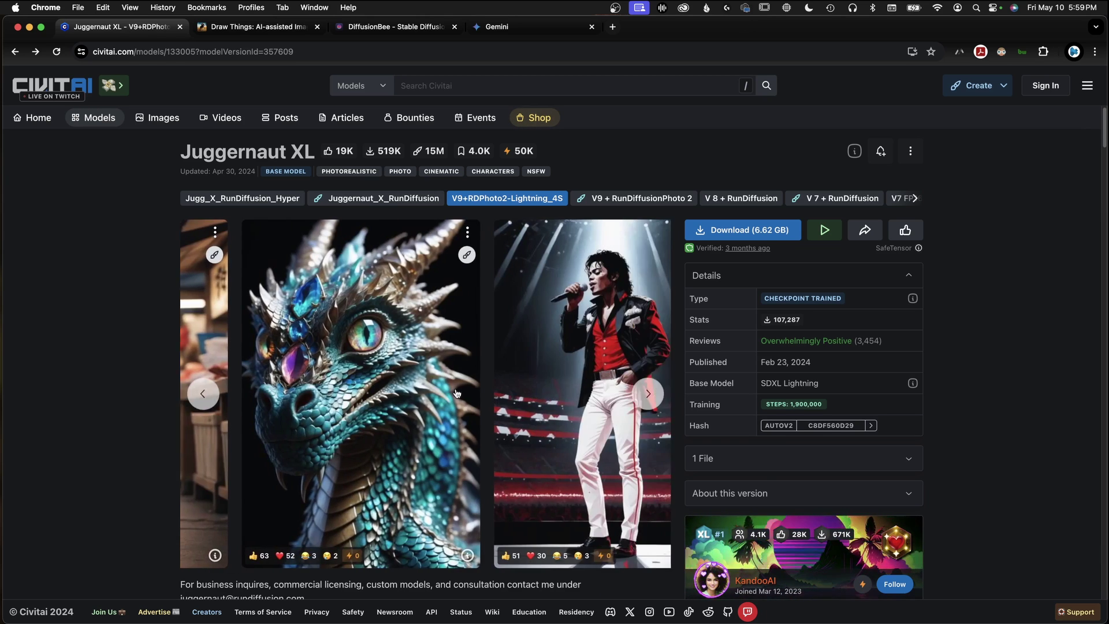
left_click(203, 394)
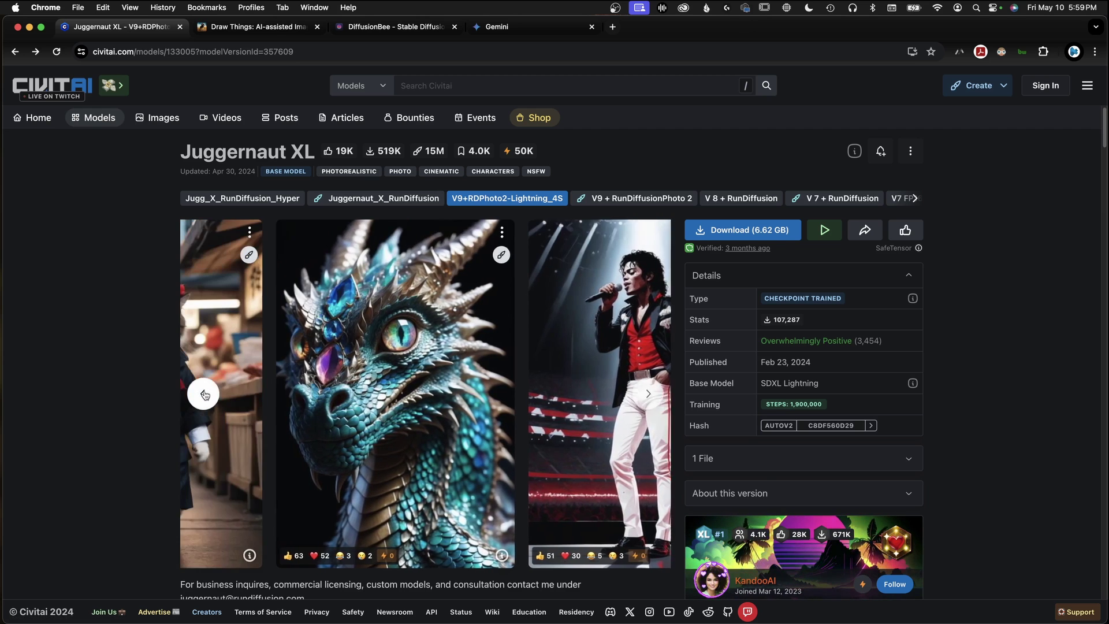
left_click(204, 394)
left_click(204, 394)
left_click(203, 394)
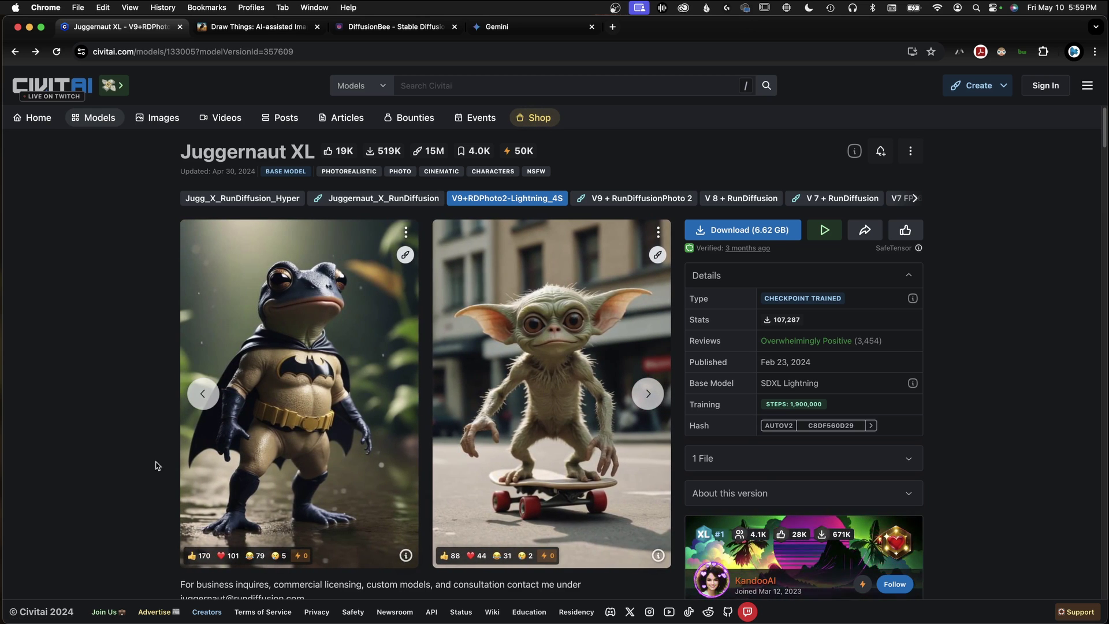
left_click(333, 364)
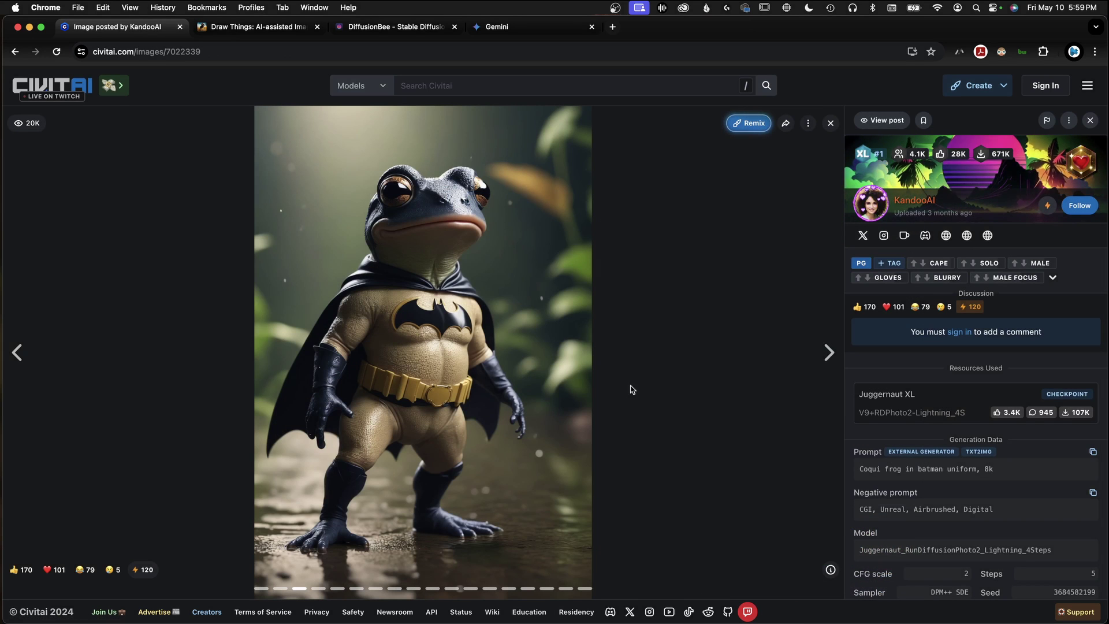
scroll(959, 393, "down", 1)
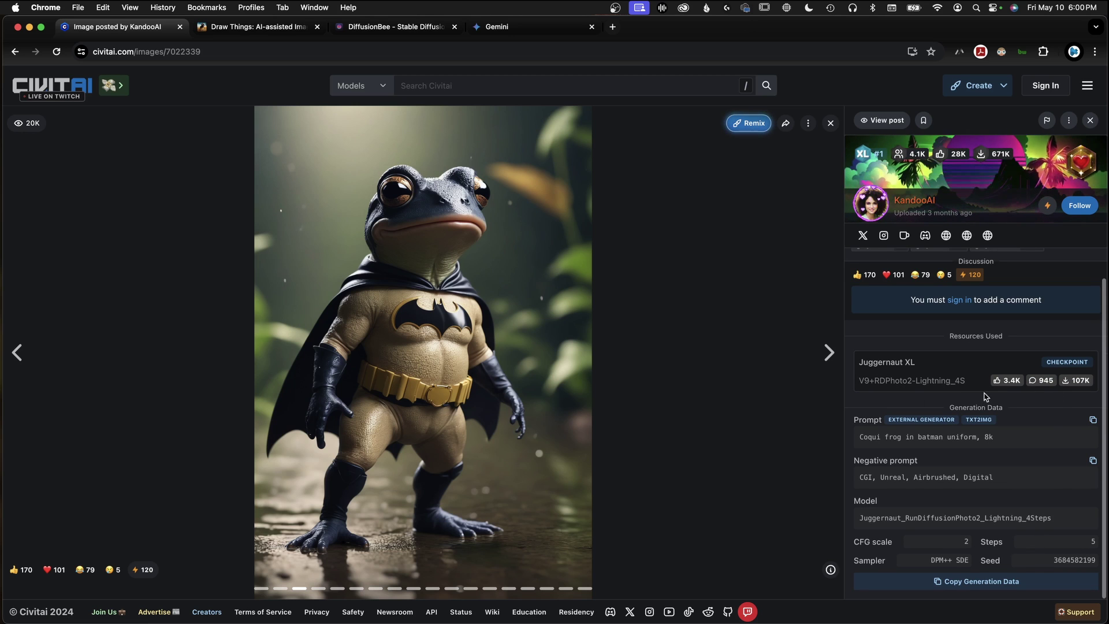
Back in Draw Things, load the 768x1024 Batman frog from history and view Advanced settings
left_click(42, 223)
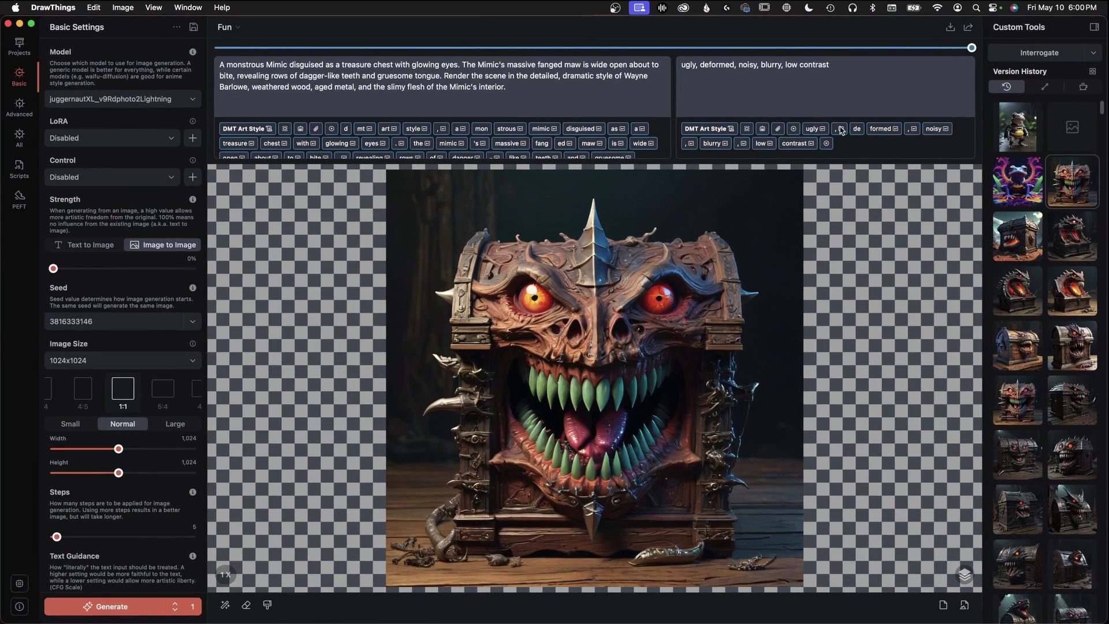
left_click(1029, 134)
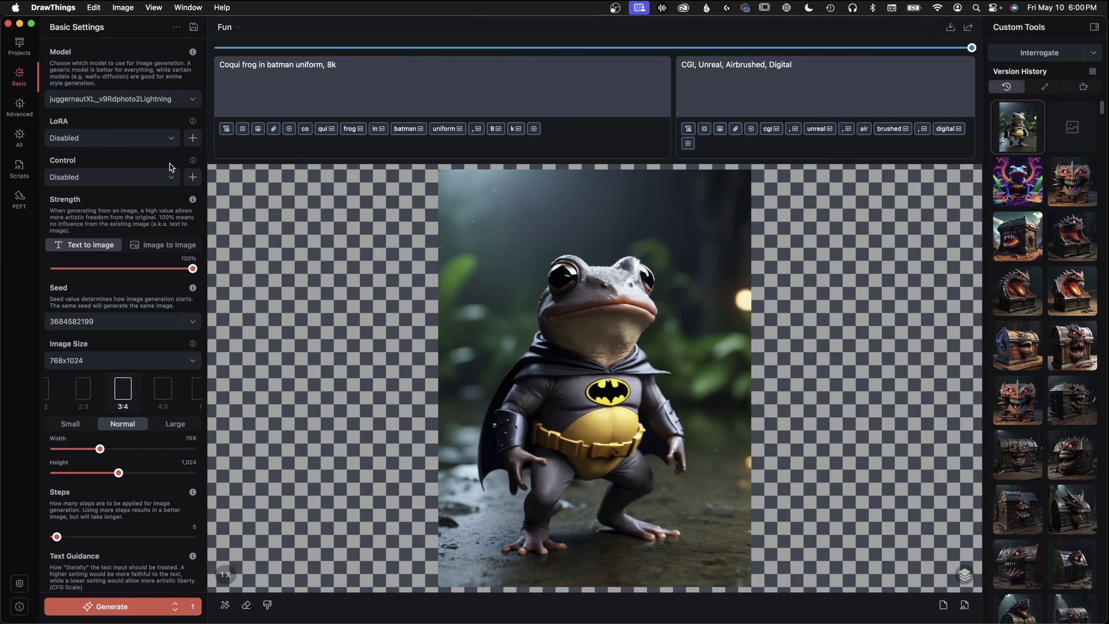
left_click(20, 104)
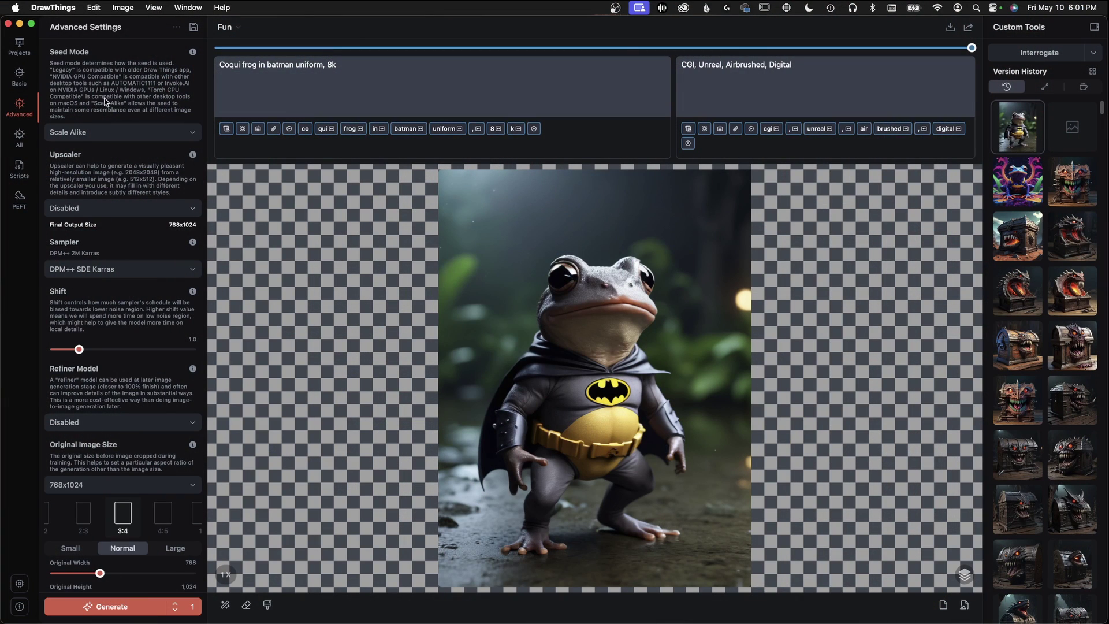
Return to Basic settings and load the 1024x1024 DMT Art Style psychedelic frog version
left_click(19, 75)
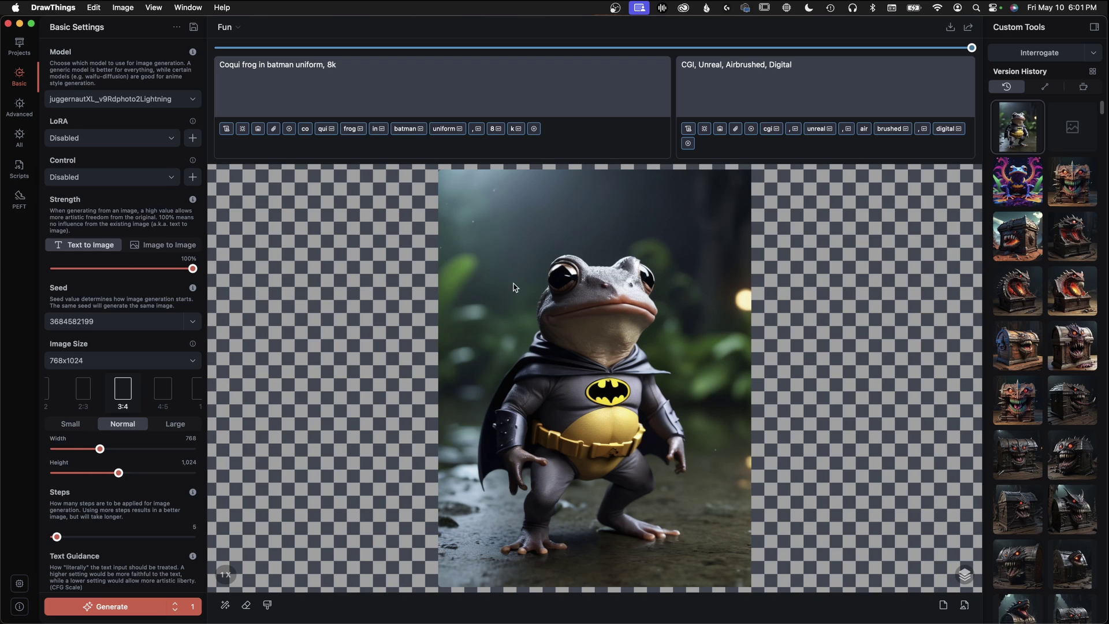
mouse_move(15, 261)
left_click(1019, 176)
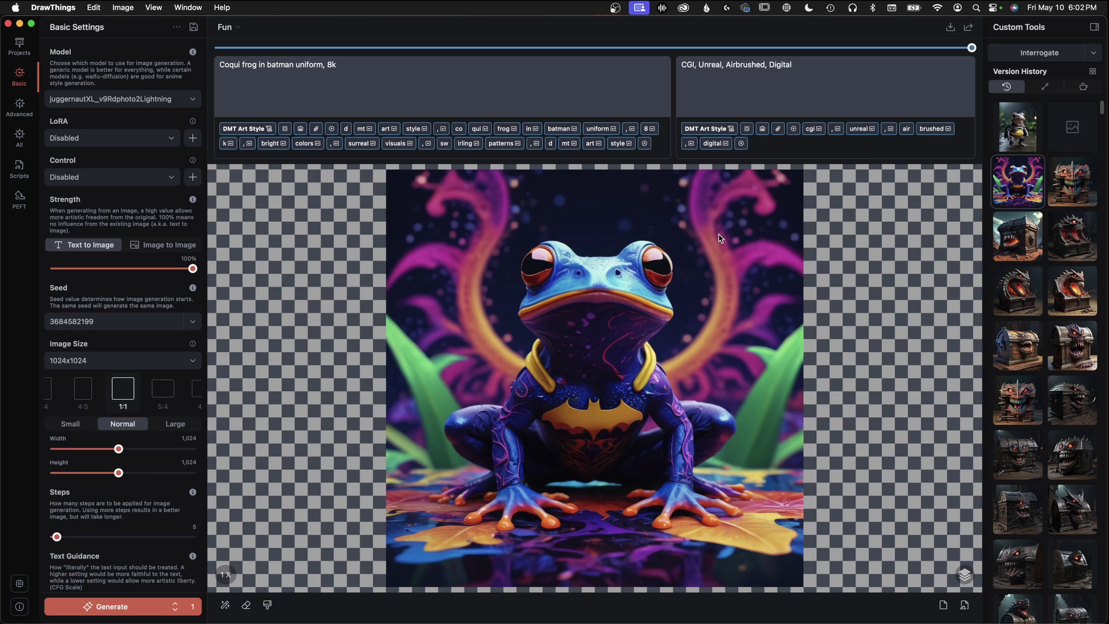
left_click(257, 128)
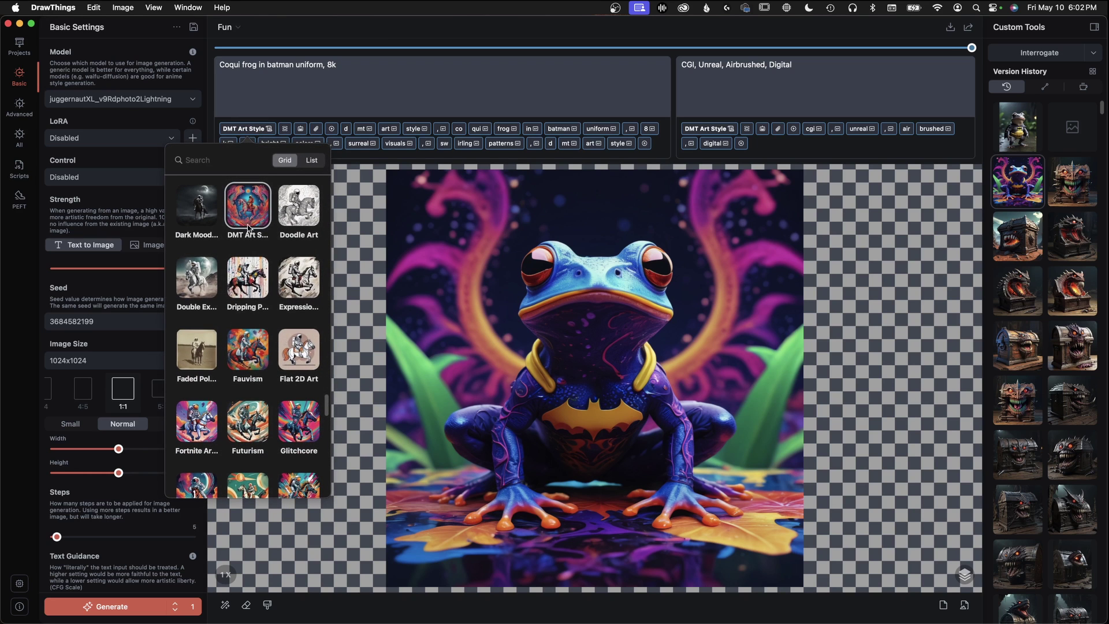
left_click(458, 92)
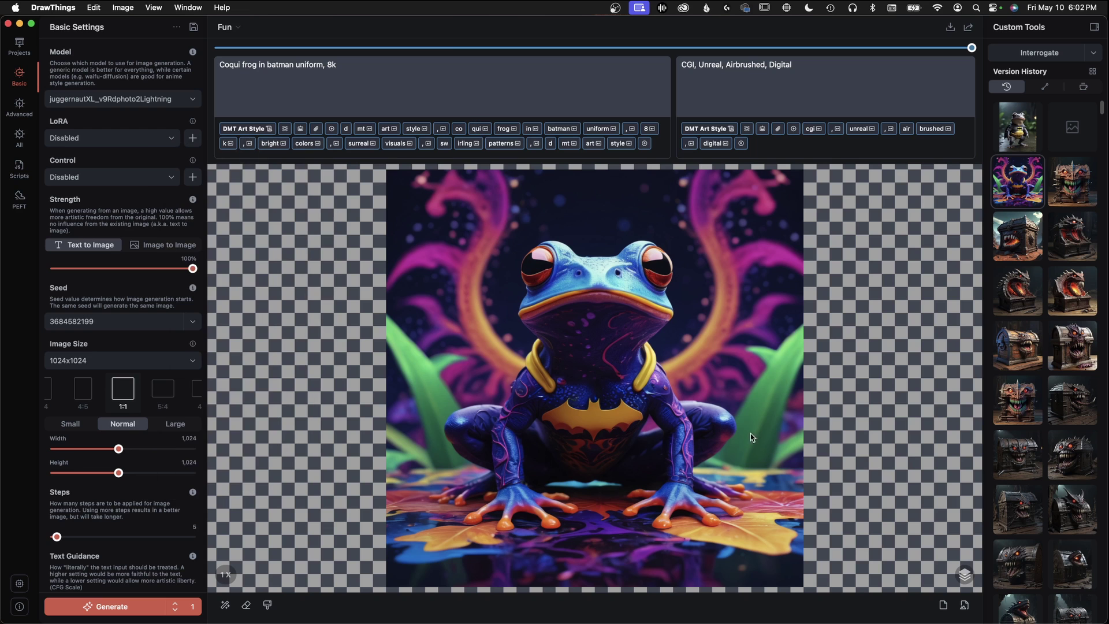
left_click(1032, 133)
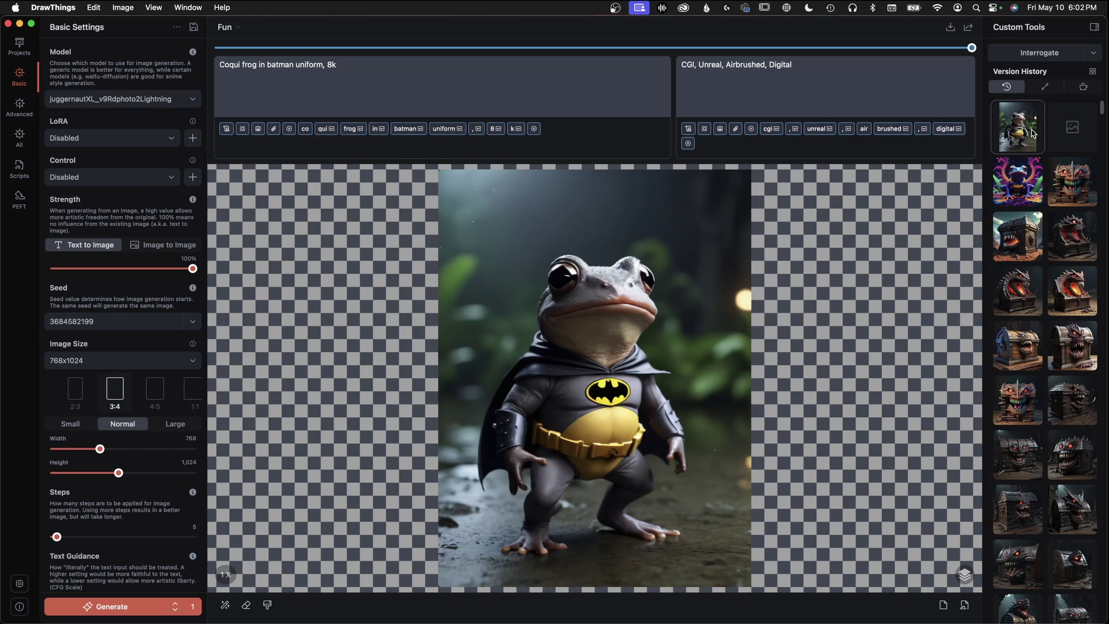
left_click(1023, 184)
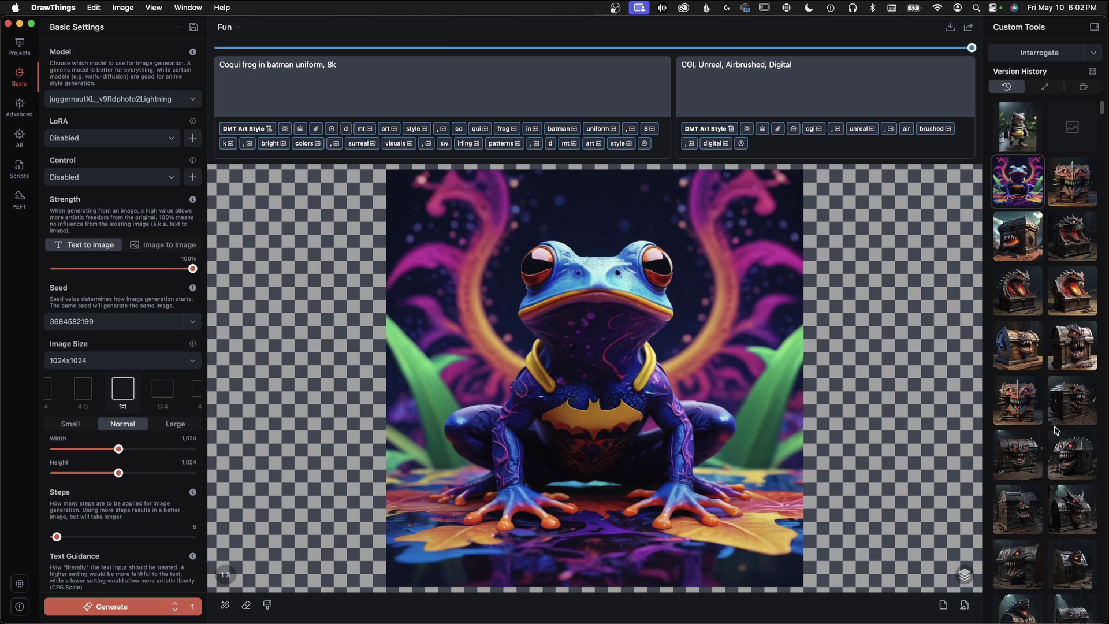
scroll(1055, 430, "down", 10)
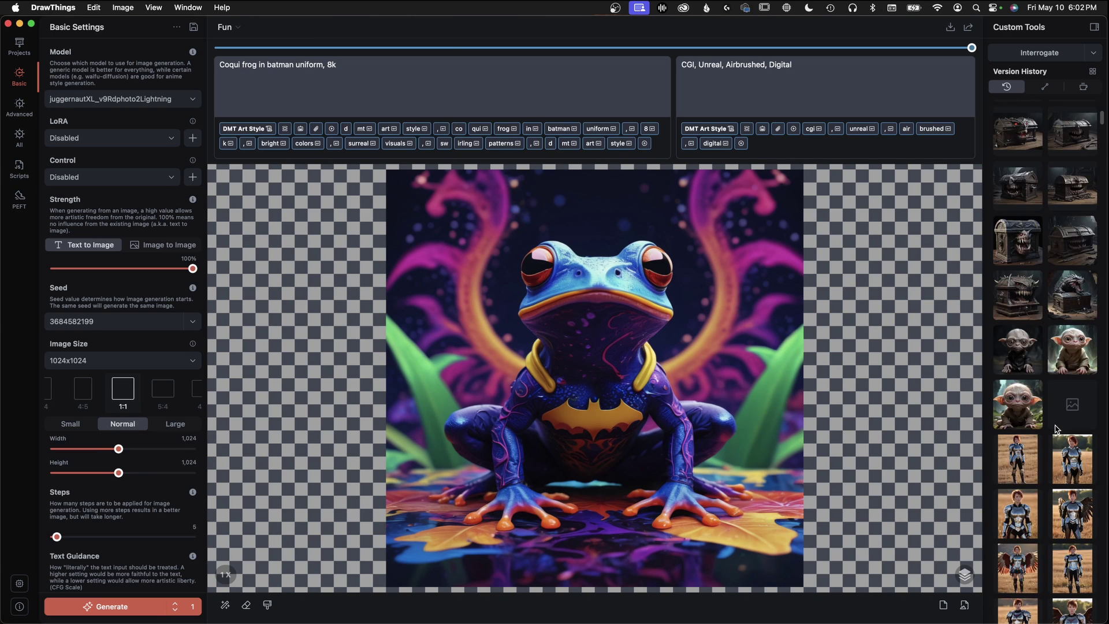
left_click(1073, 299)
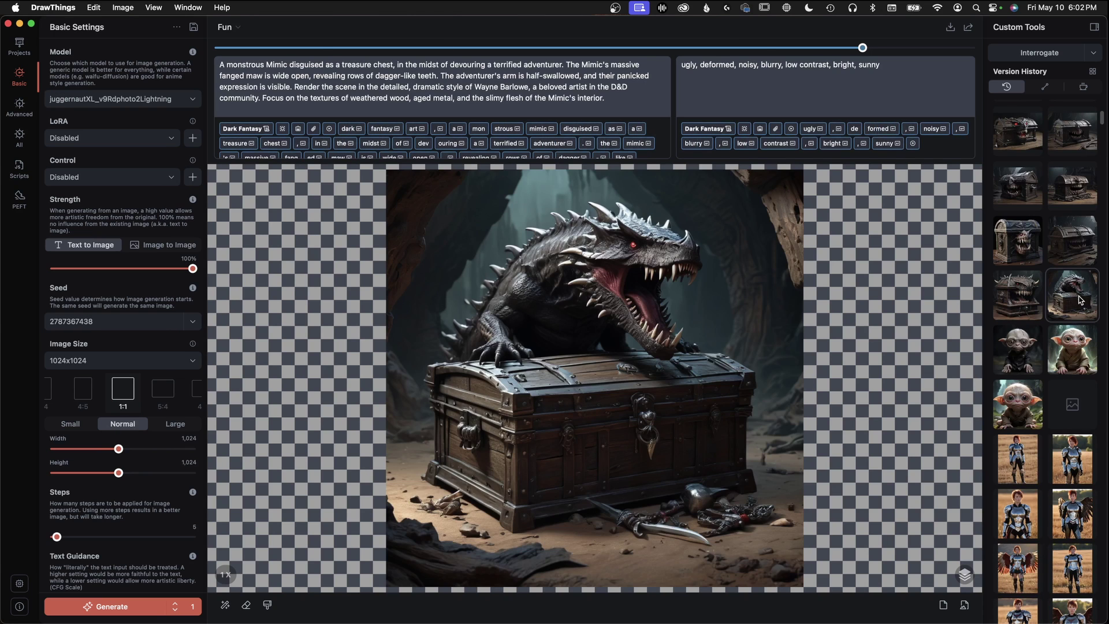
scroll(1080, 299, "up", 3)
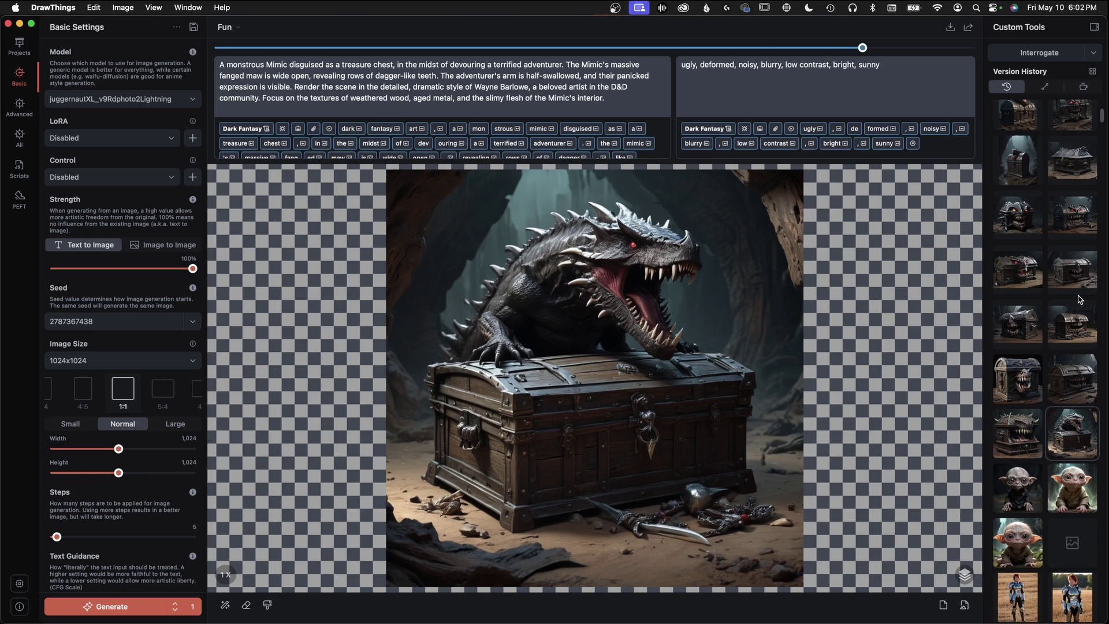
scroll(1080, 299, "up", 1)
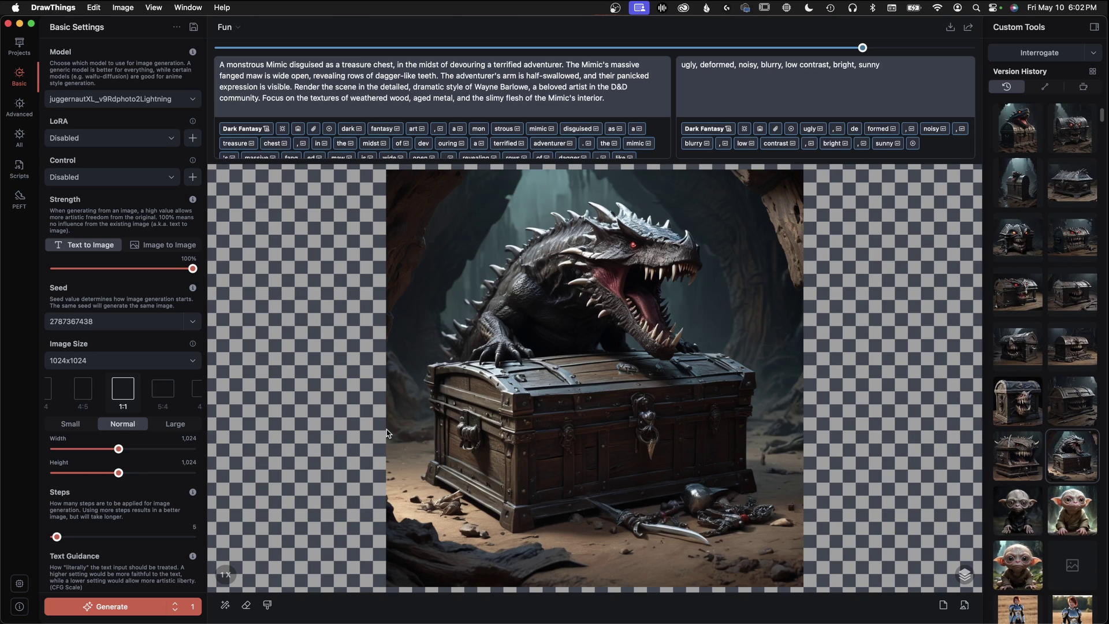
In the model manager, keep the current external model folder
left_click(192, 101)
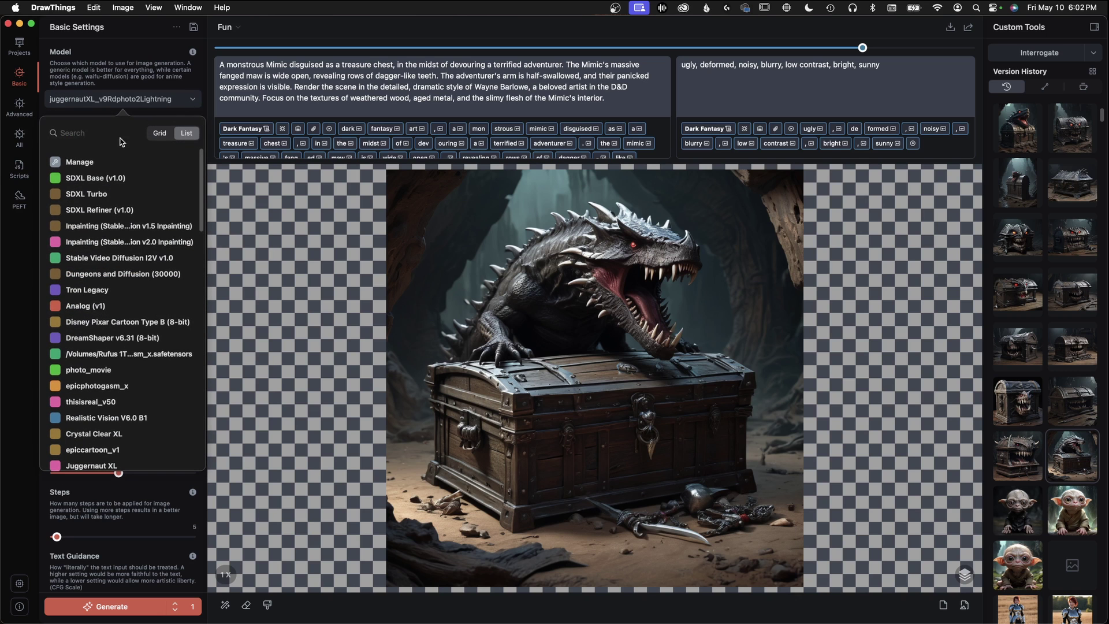
left_click(77, 163)
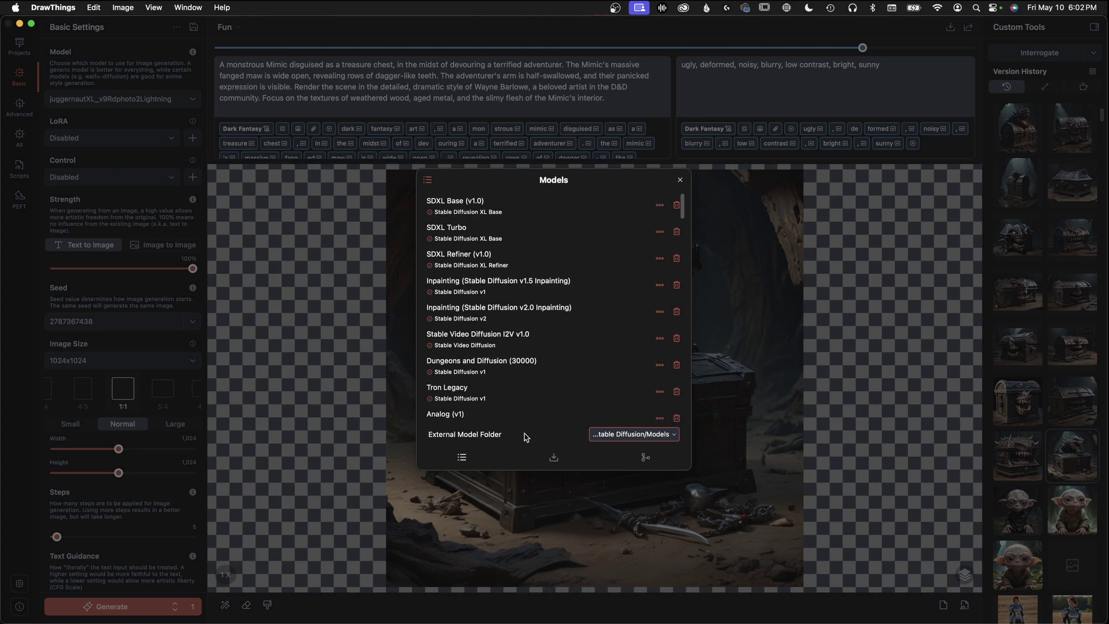
left_click(650, 438)
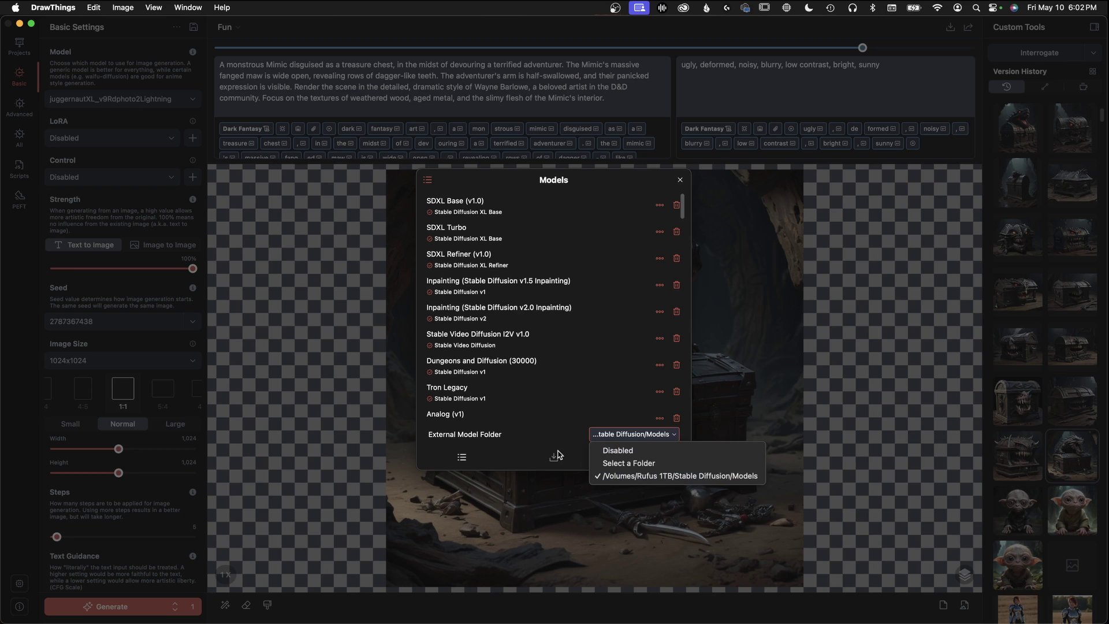
left_click(553, 458)
Start a custom model import from a URL, then cancel and close the import form
left_click(553, 460)
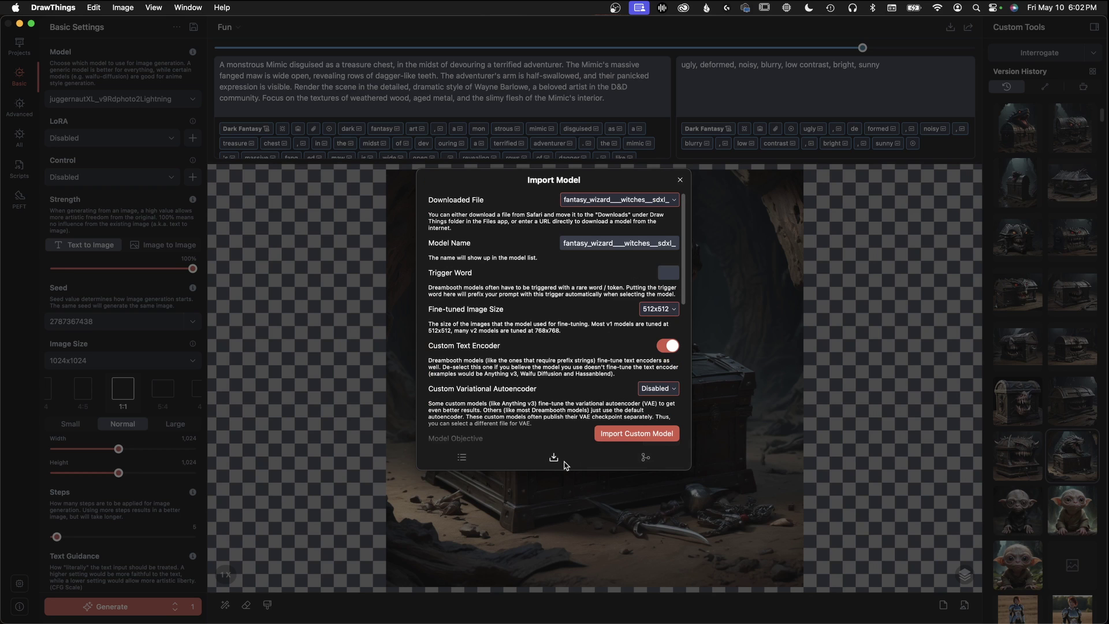
left_click(676, 200)
left_click(598, 256)
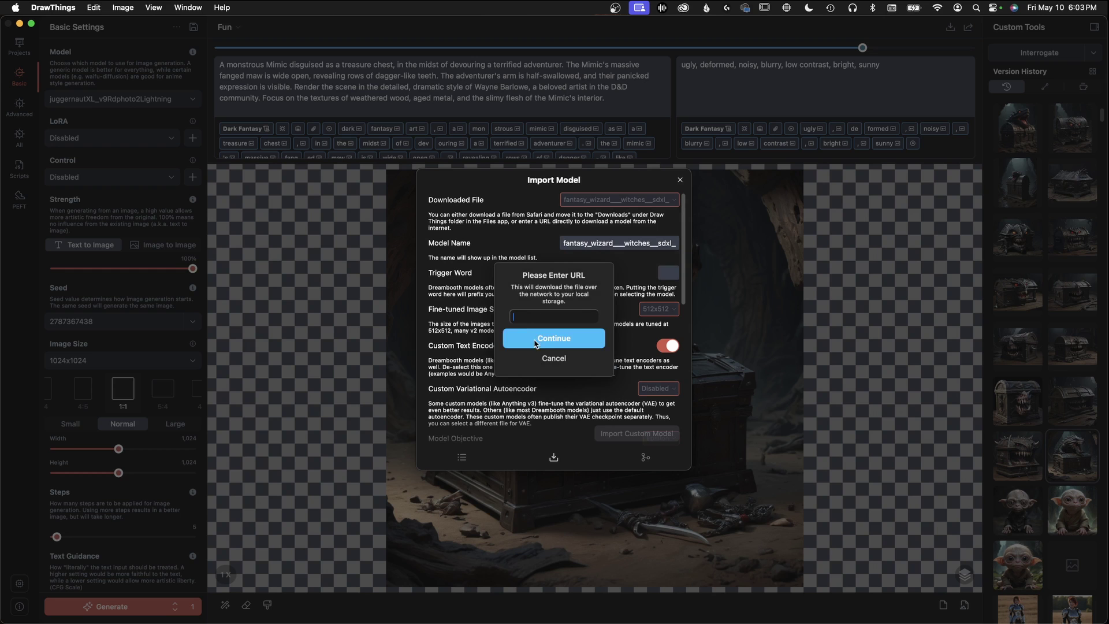
left_click(553, 359)
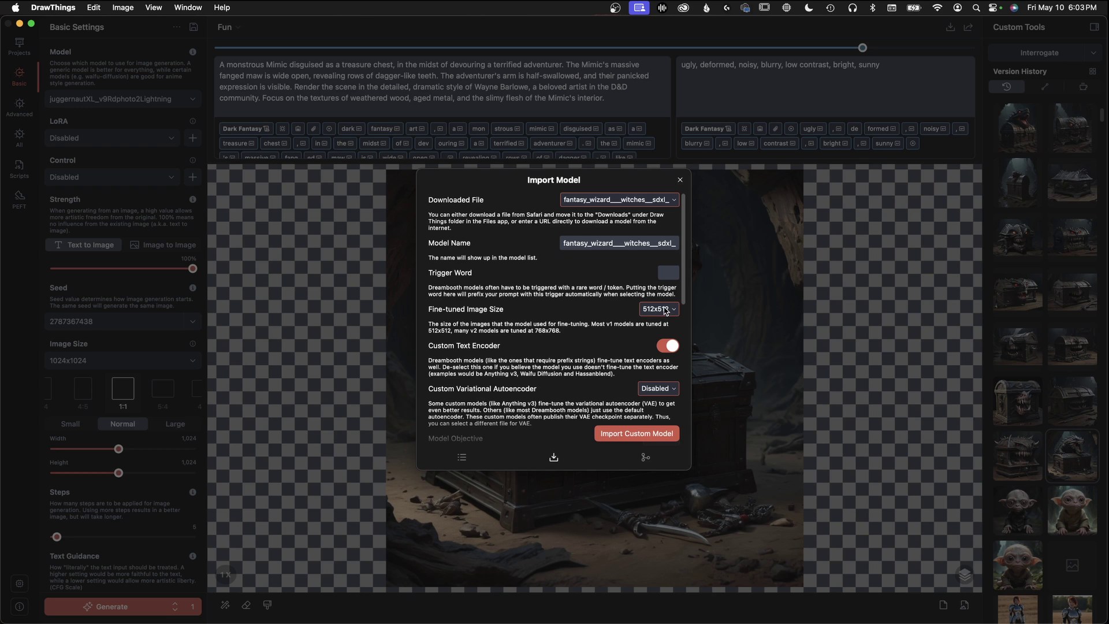
left_click(680, 179)
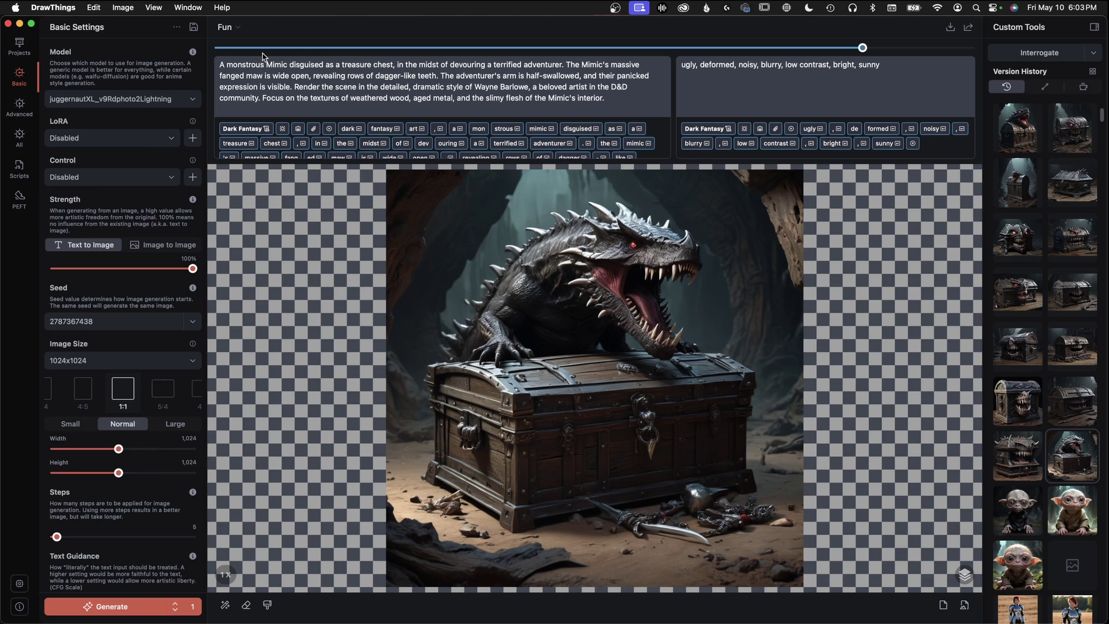
left_click_drag(221, 64, 418, 85)
left_click_drag(597, 99, 624, 103)
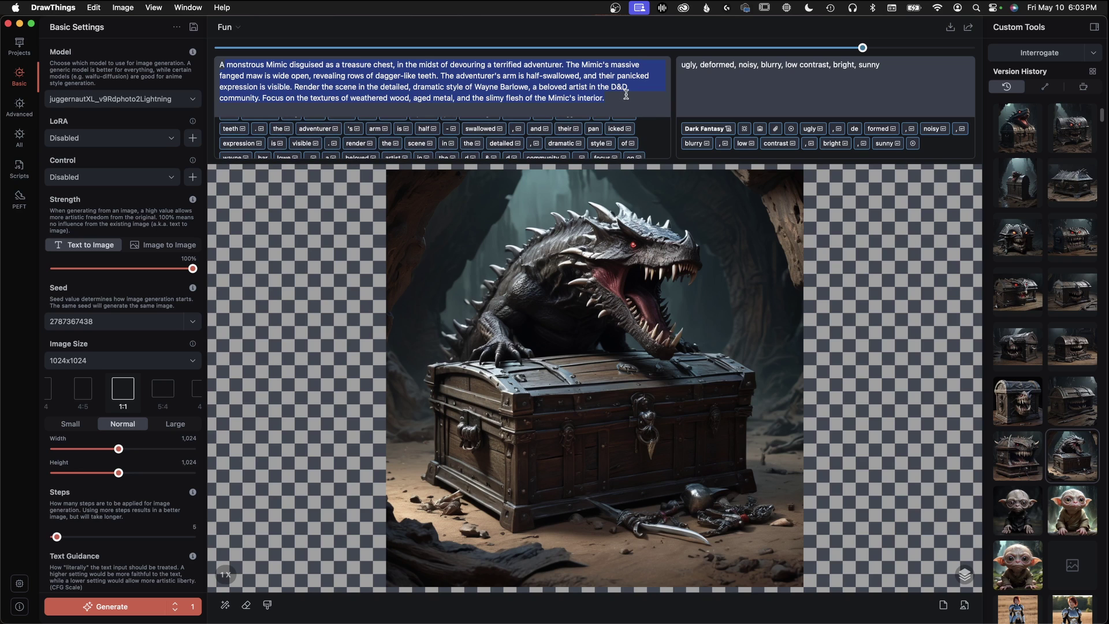
left_click(626, 94)
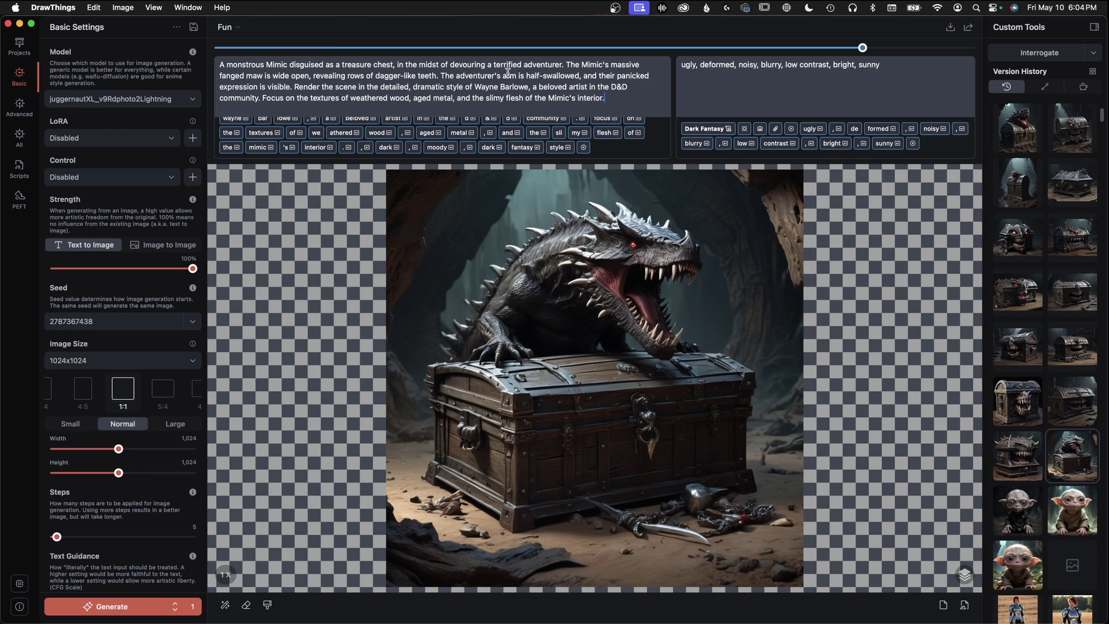
left_click_drag(457, 76, 579, 76)
left_click(1018, 456)
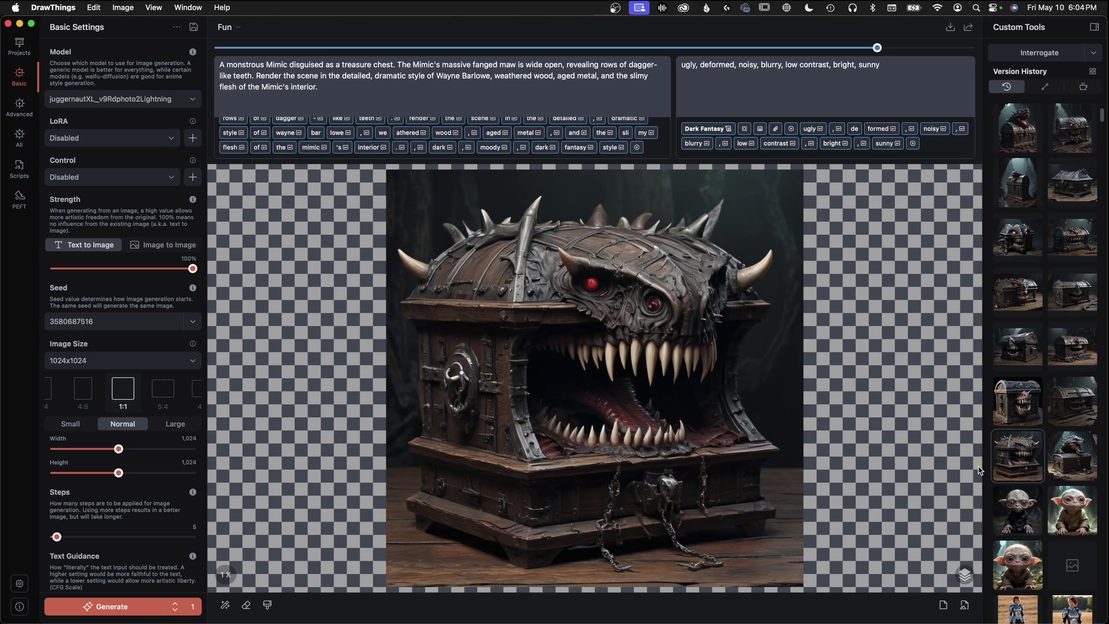
left_click(1070, 418)
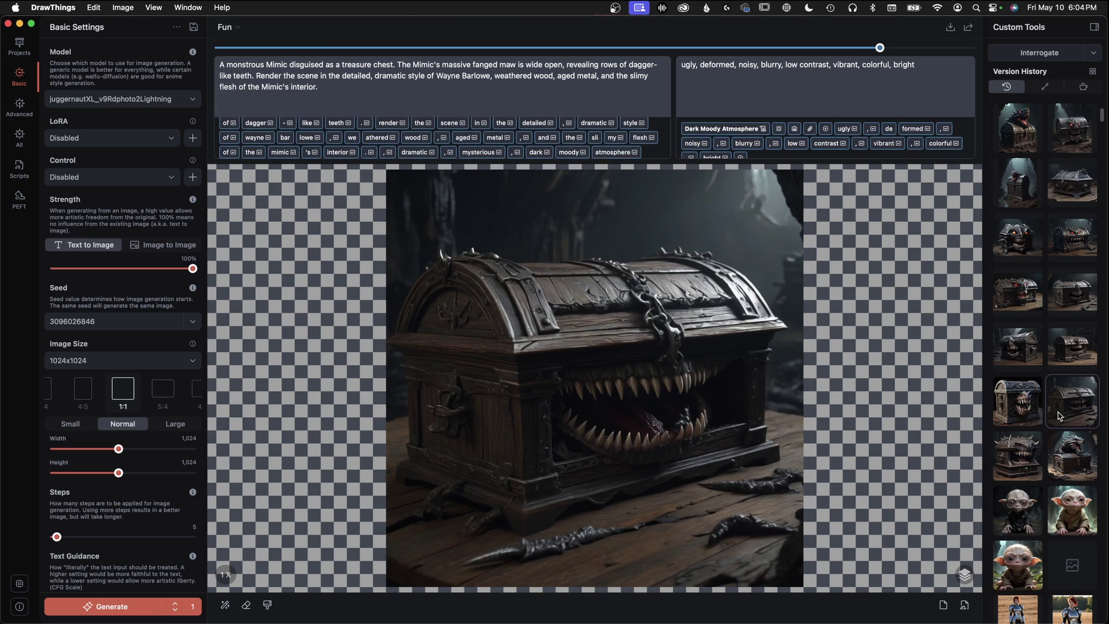
left_click(1009, 408)
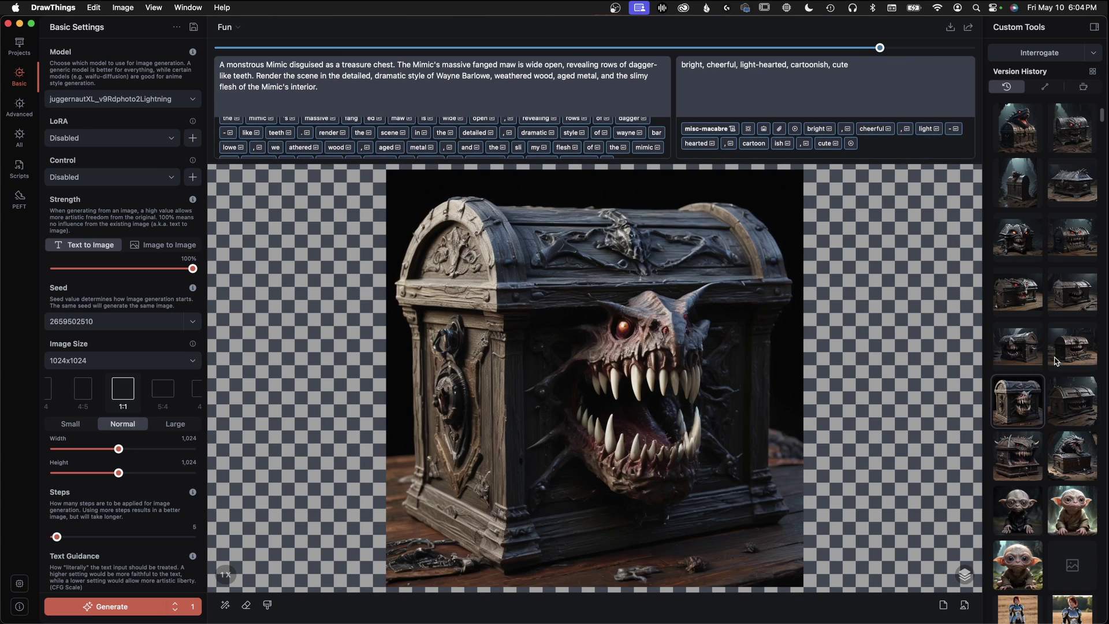
left_click(1059, 355)
left_click(1018, 347)
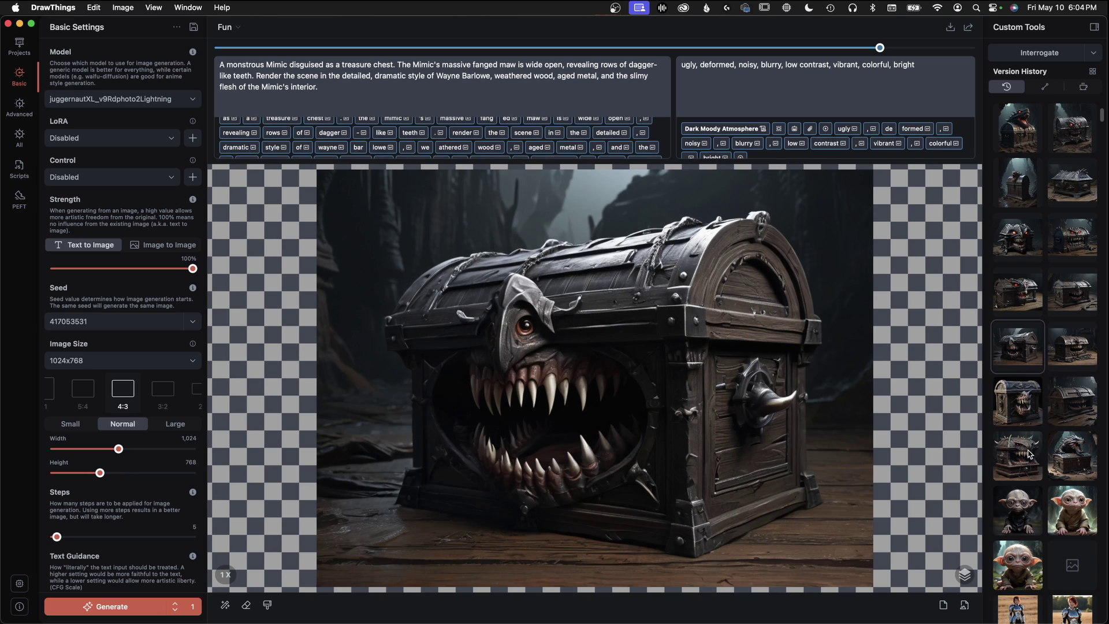
left_click(1072, 460)
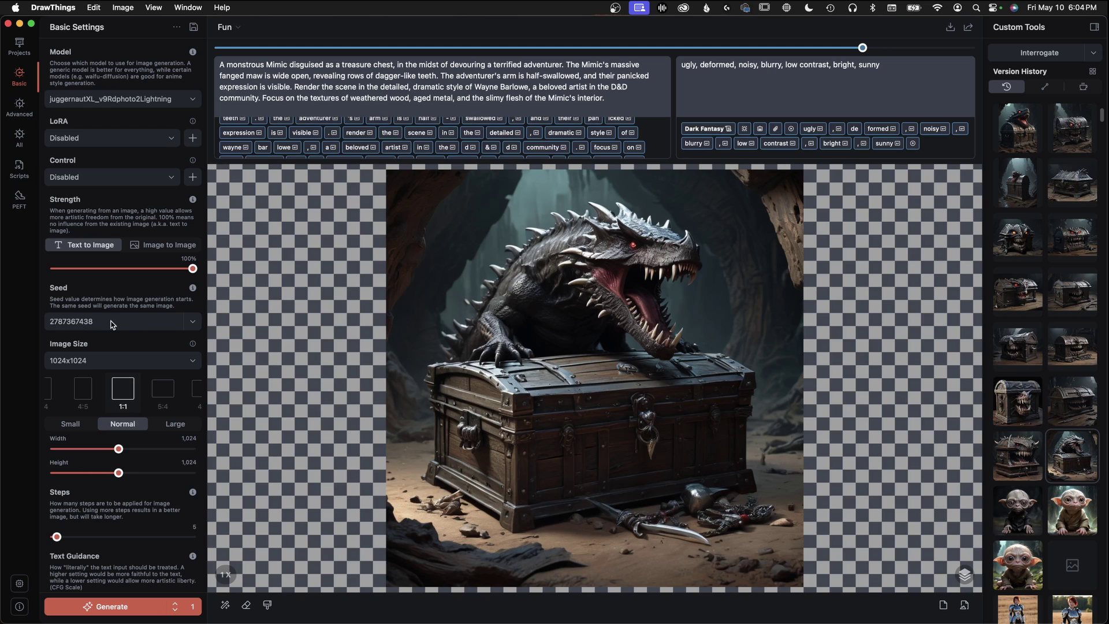
scroll(337, 150, "up", 3)
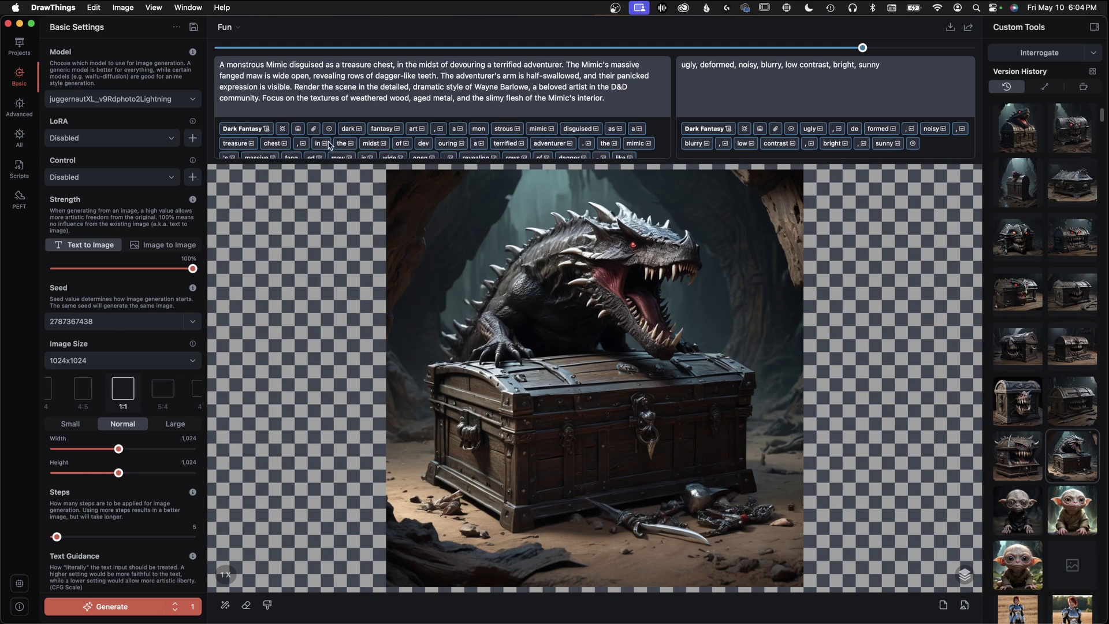
left_click(241, 132)
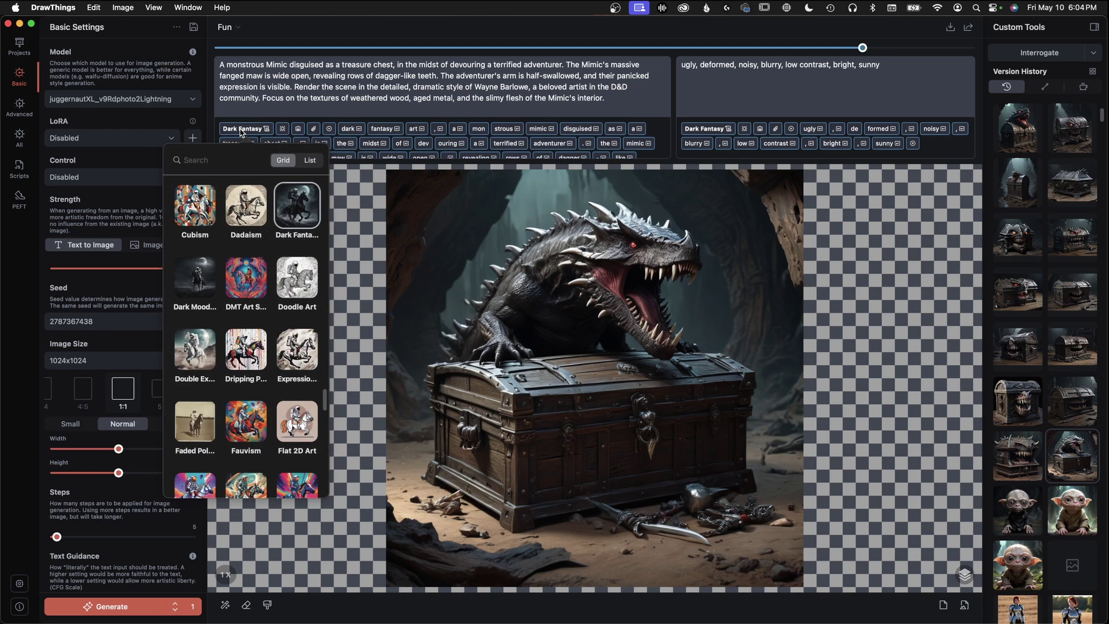
left_click(242, 132)
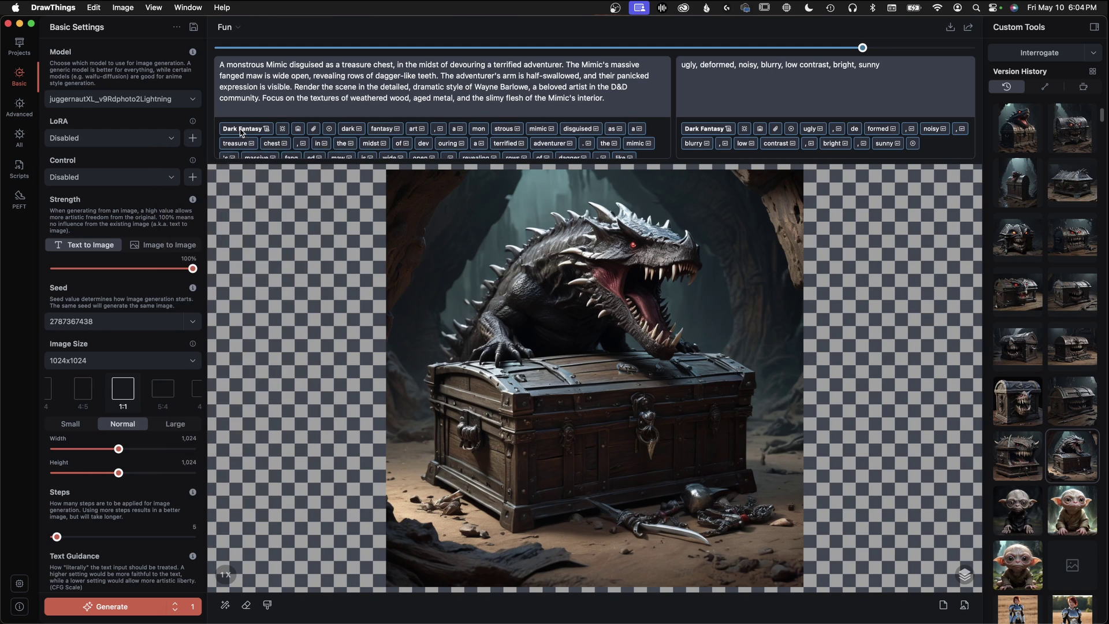
left_click(1035, 459)
left_click_drag(554, 96, 205, 60)
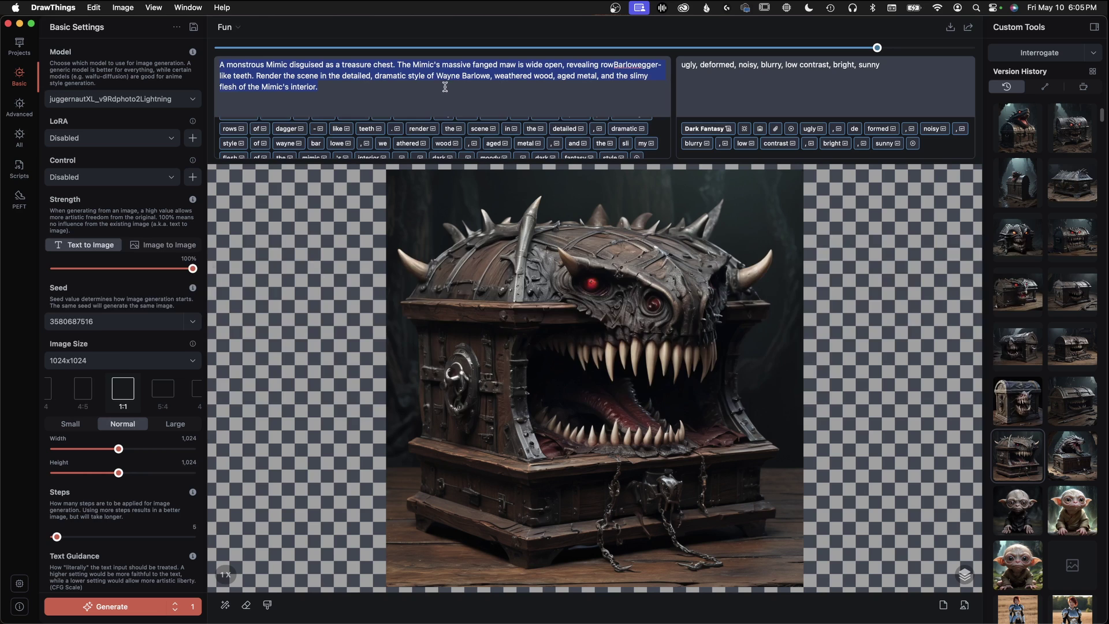
scroll(276, 128, "up", 2)
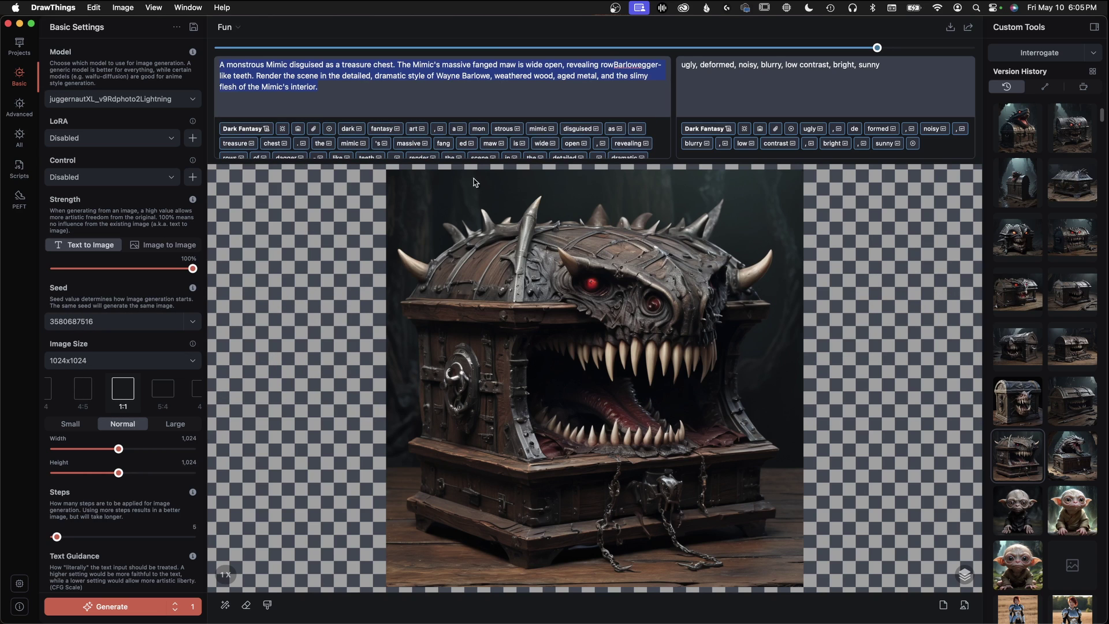
left_click(1075, 400)
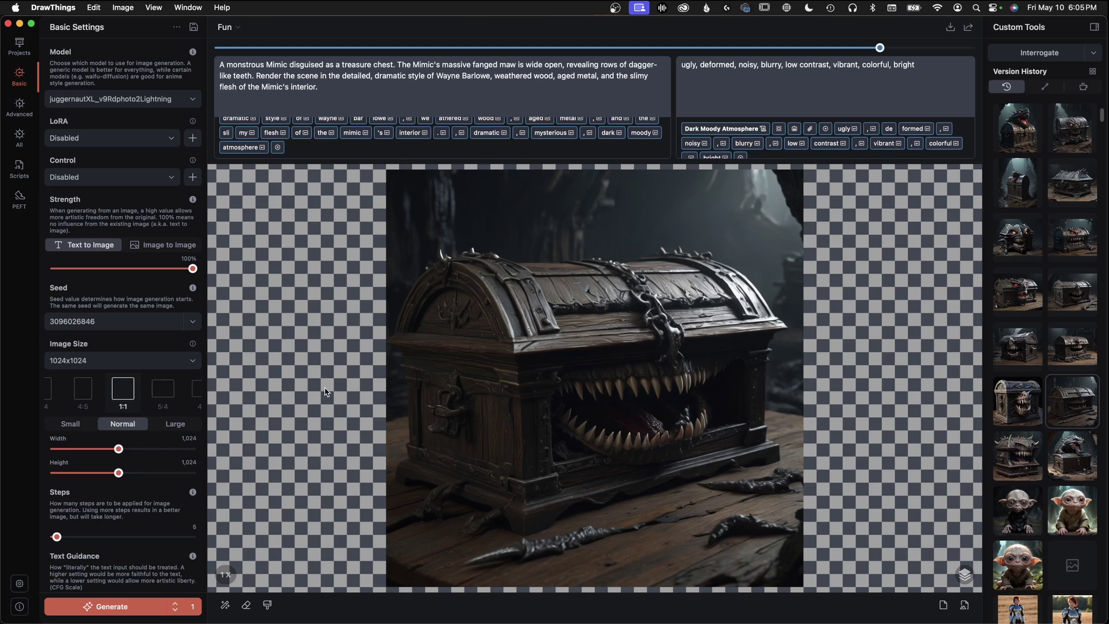
Adjust the image generation count and reset it to 1
left_click(176, 604)
left_click(176, 604)
left_click(176, 604)
left_click(176, 605)
left_click(175, 604)
left_click(175, 611)
left_click(175, 611)
left_click(176, 611)
left_click(175, 611)
left_click(175, 611)
scroll(145, 487, "down", 3)
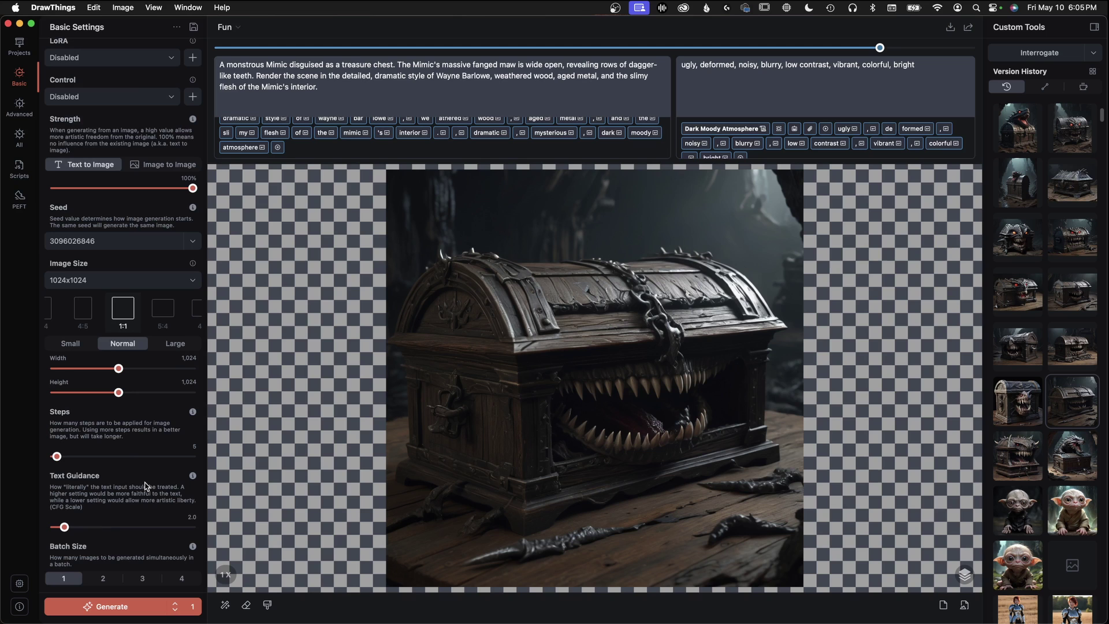
left_click(104, 582)
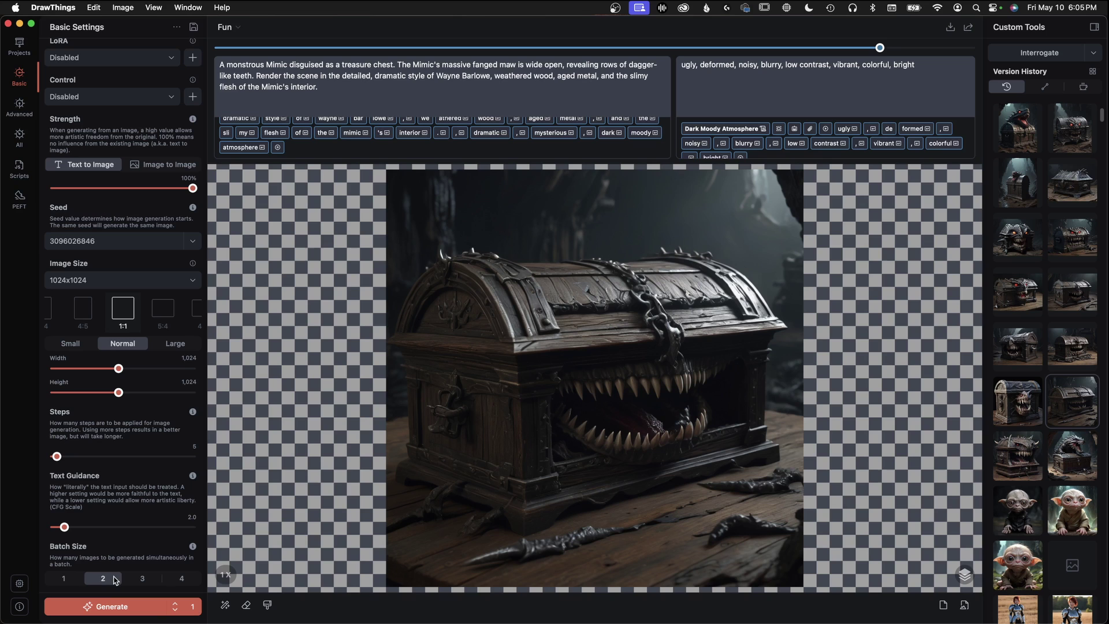
left_click(174, 603)
left_click(64, 579)
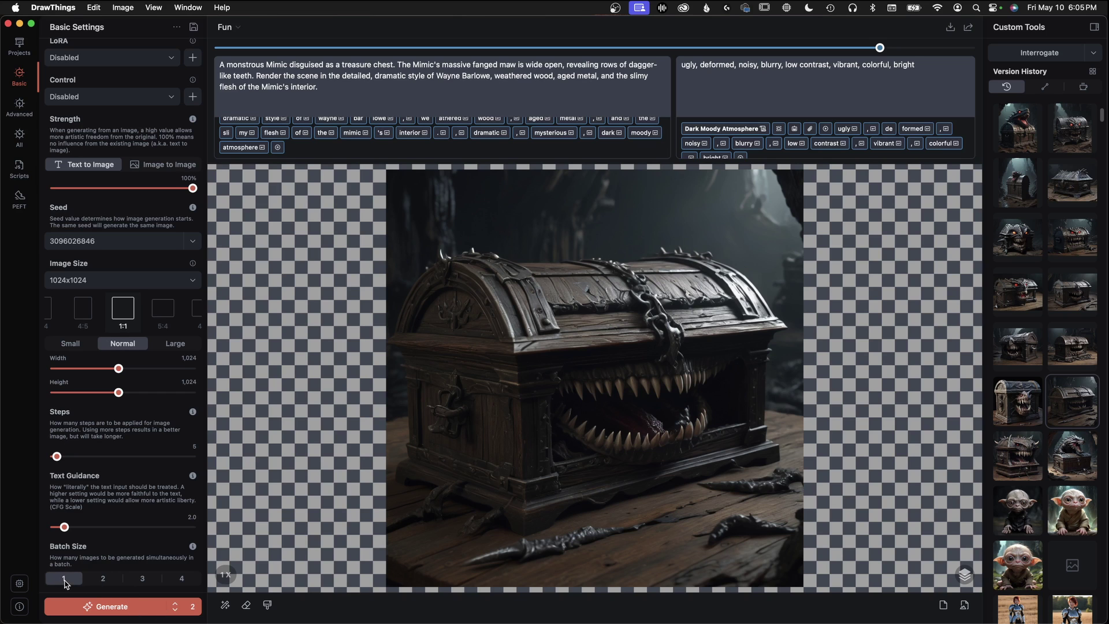
left_click(173, 613)
left_click(1042, 392)
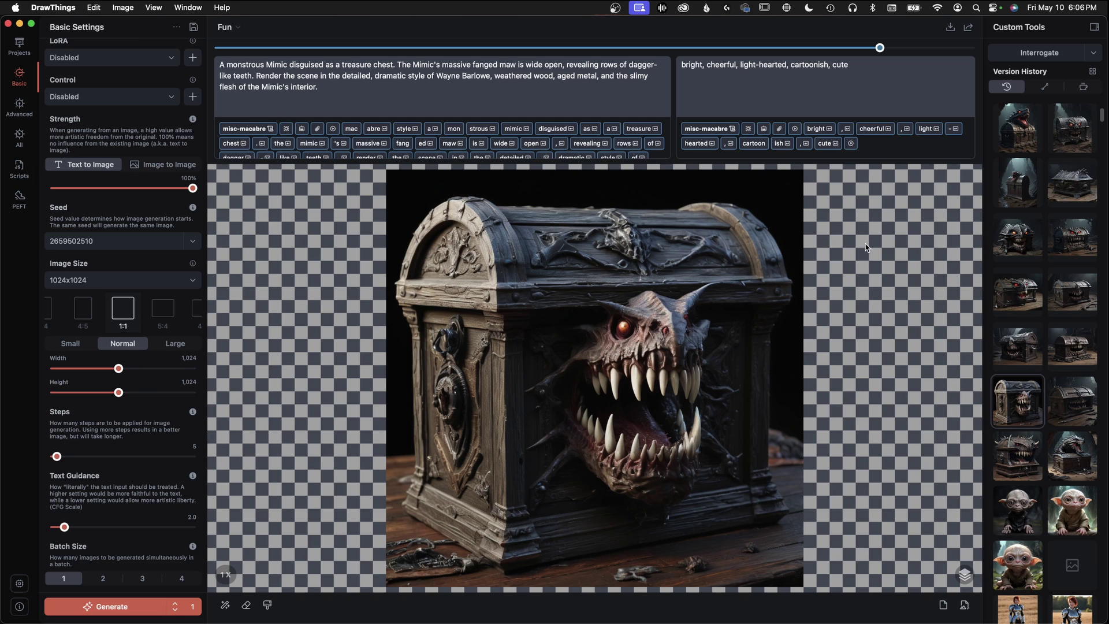
left_click(1078, 406)
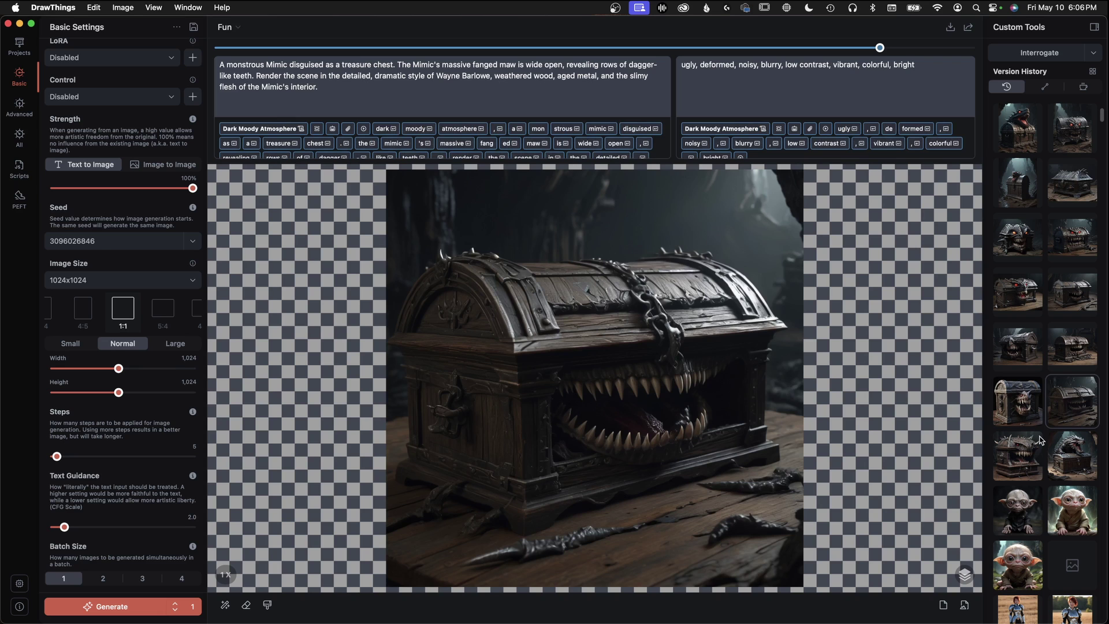
left_click(1017, 467)
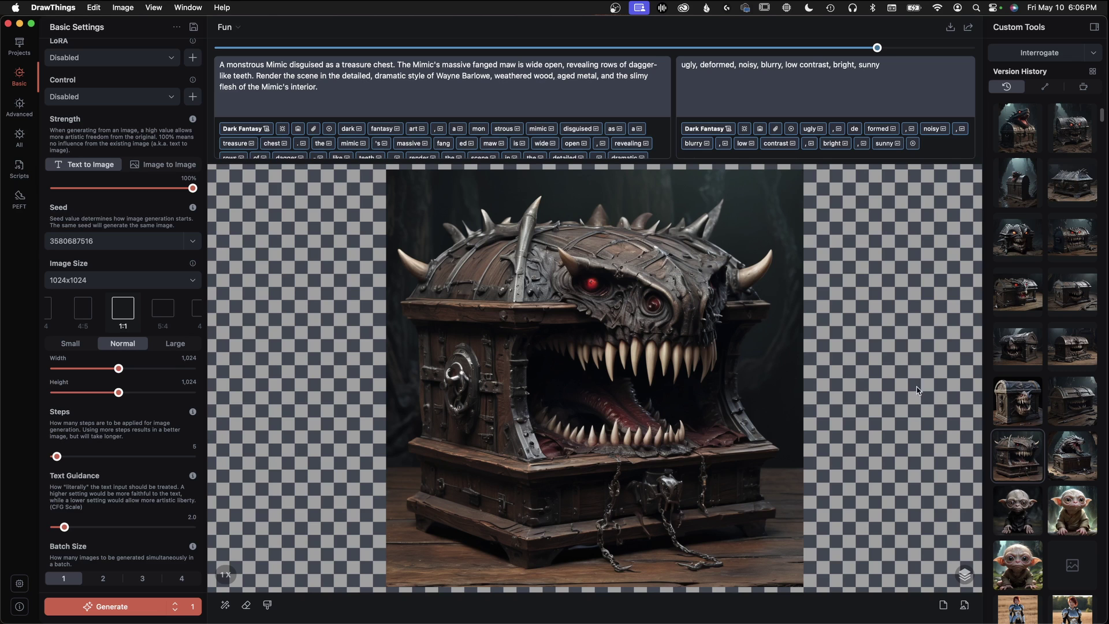
left_click(1015, 403)
left_click(1024, 353)
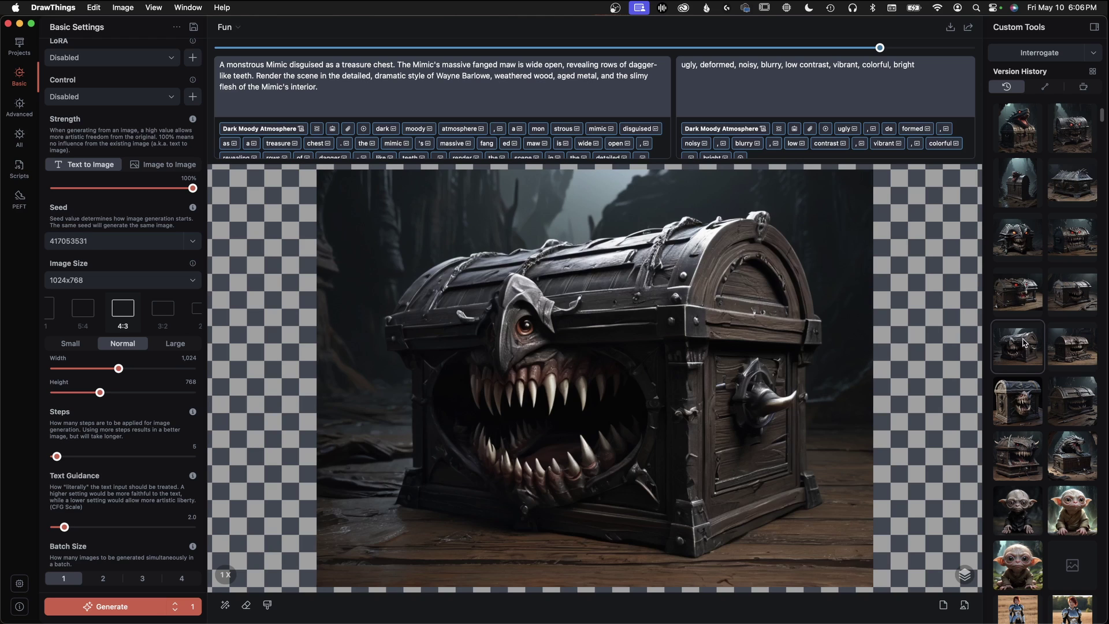
left_click(1076, 303)
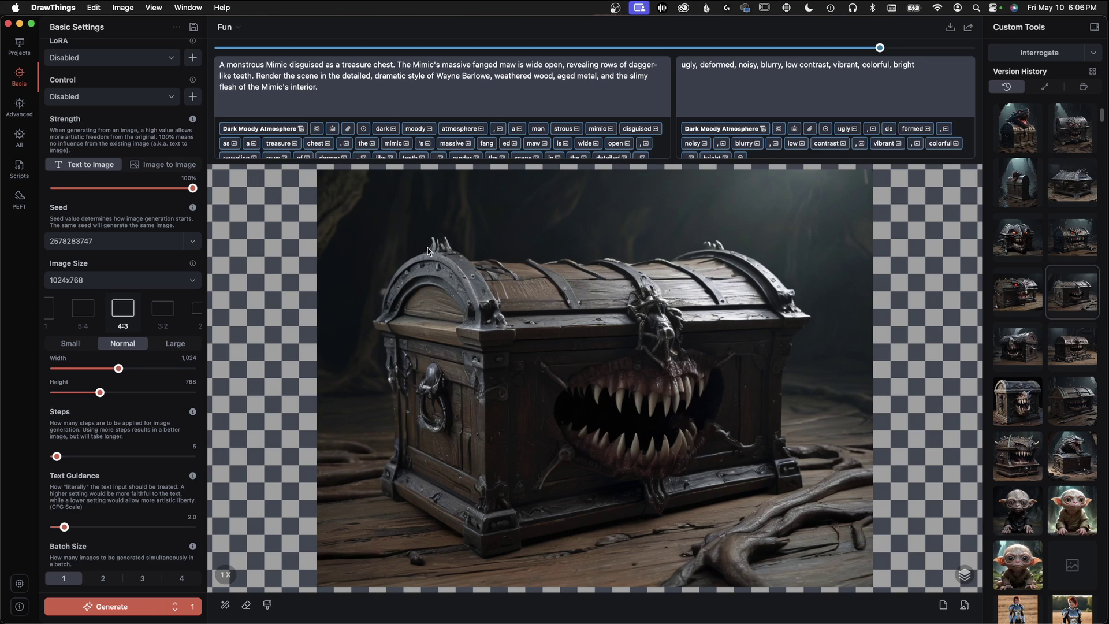
left_click(162, 240)
left_click(1014, 294)
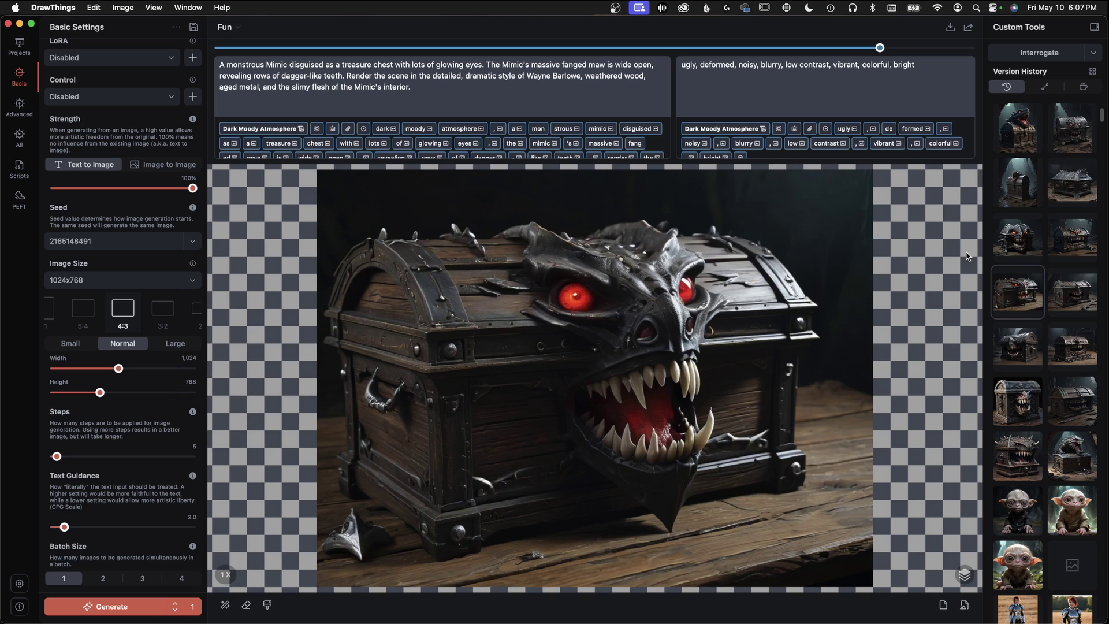
left_click(1078, 243)
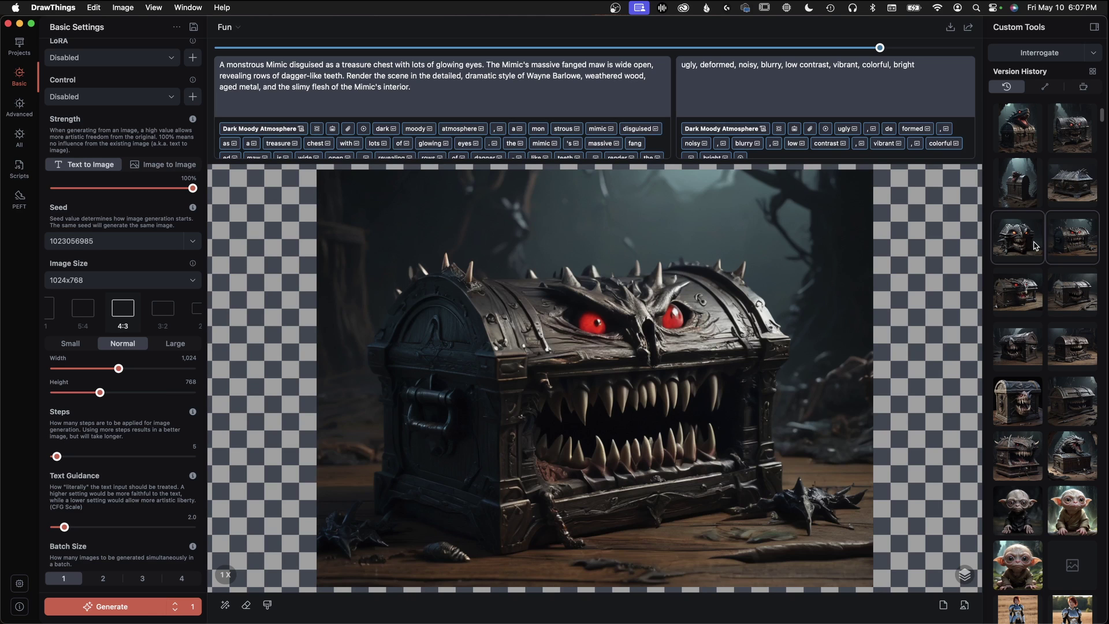
left_click(1035, 246)
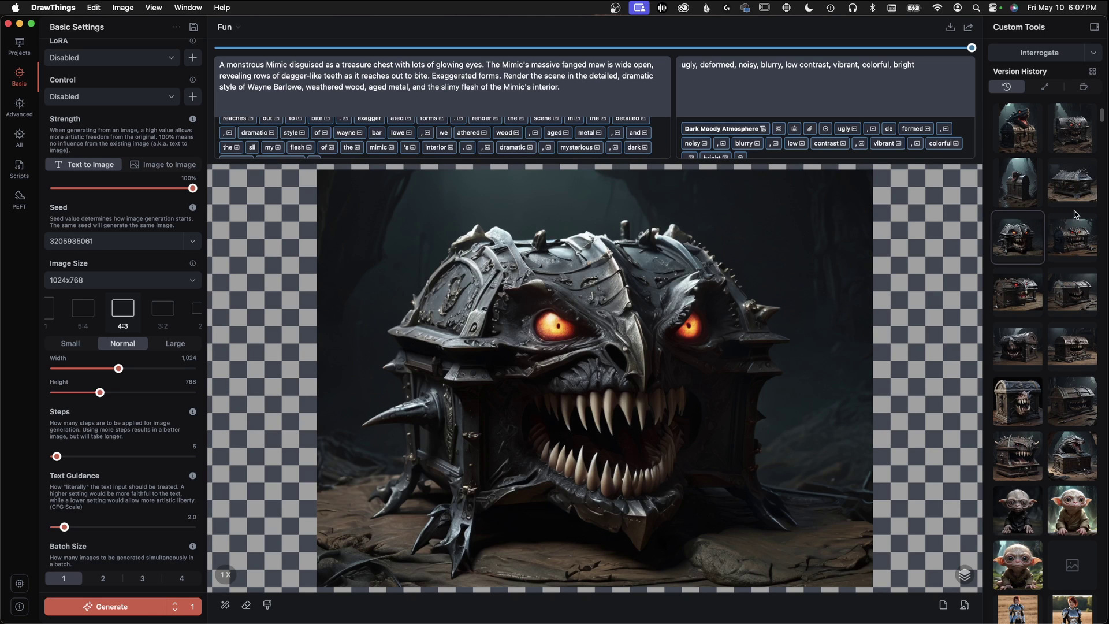
scroll(498, 132, "up", 3)
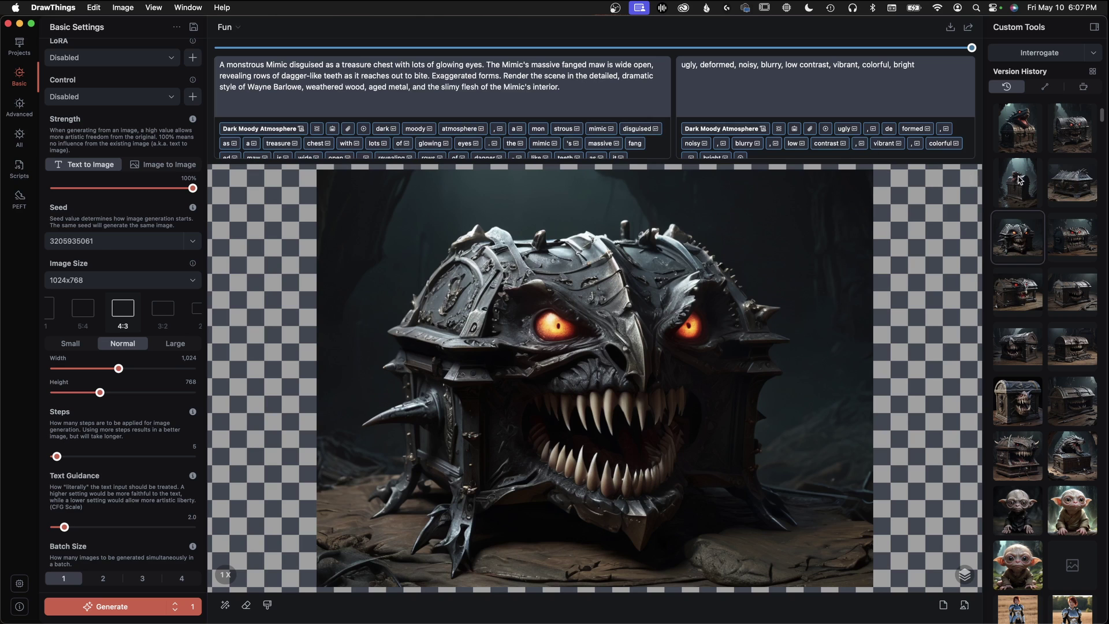
key("Left")
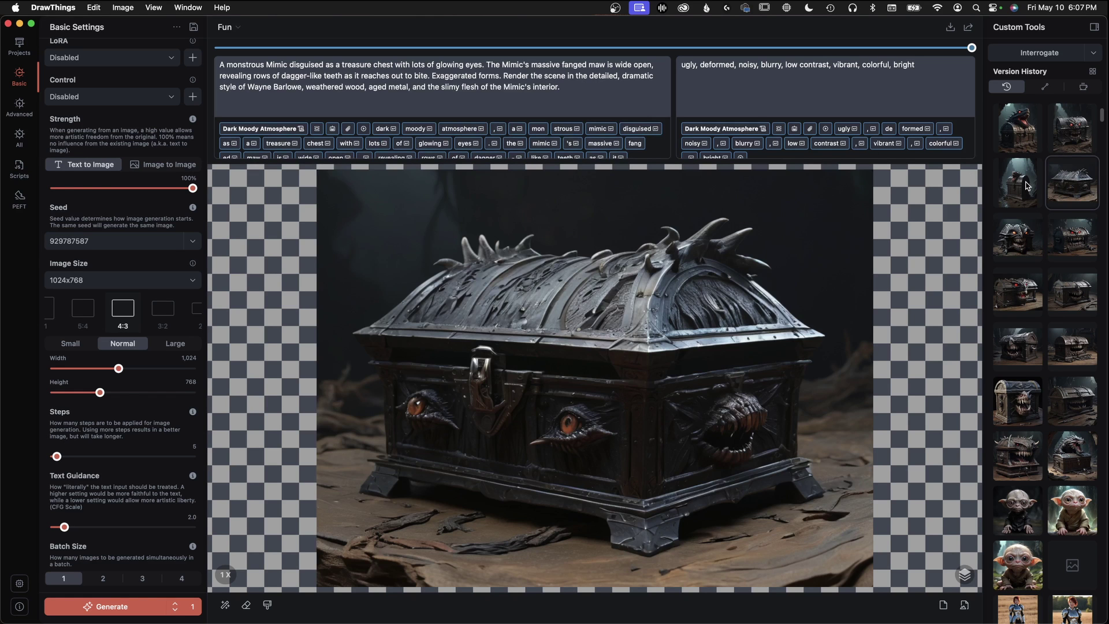
left_click(1028, 186)
scroll(1051, 183, "up", 2)
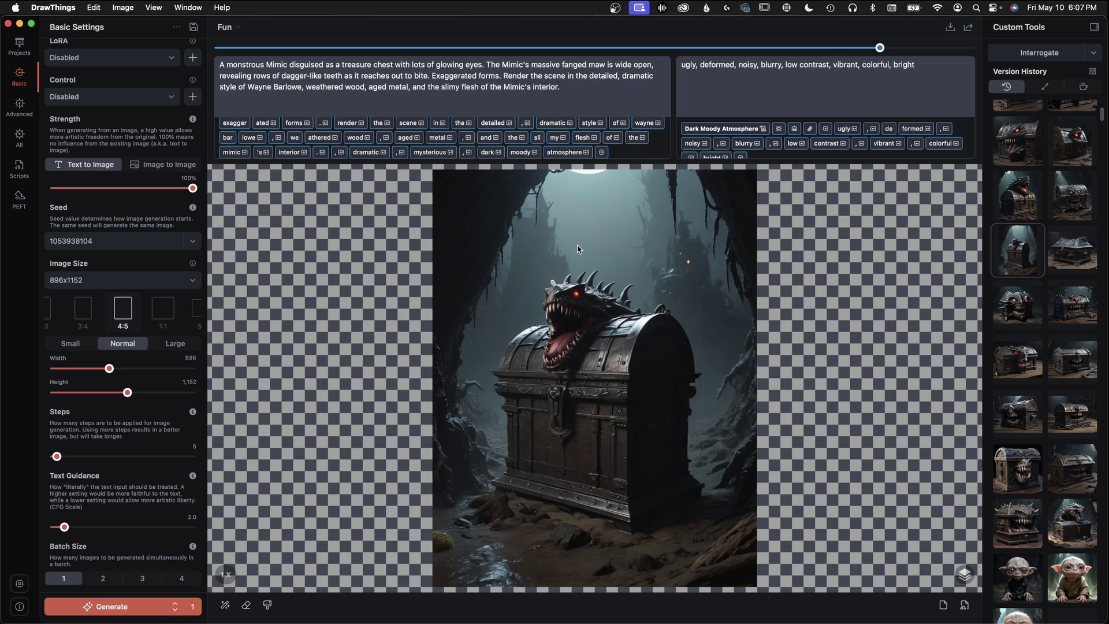
left_click(1082, 250)
left_click(1070, 315)
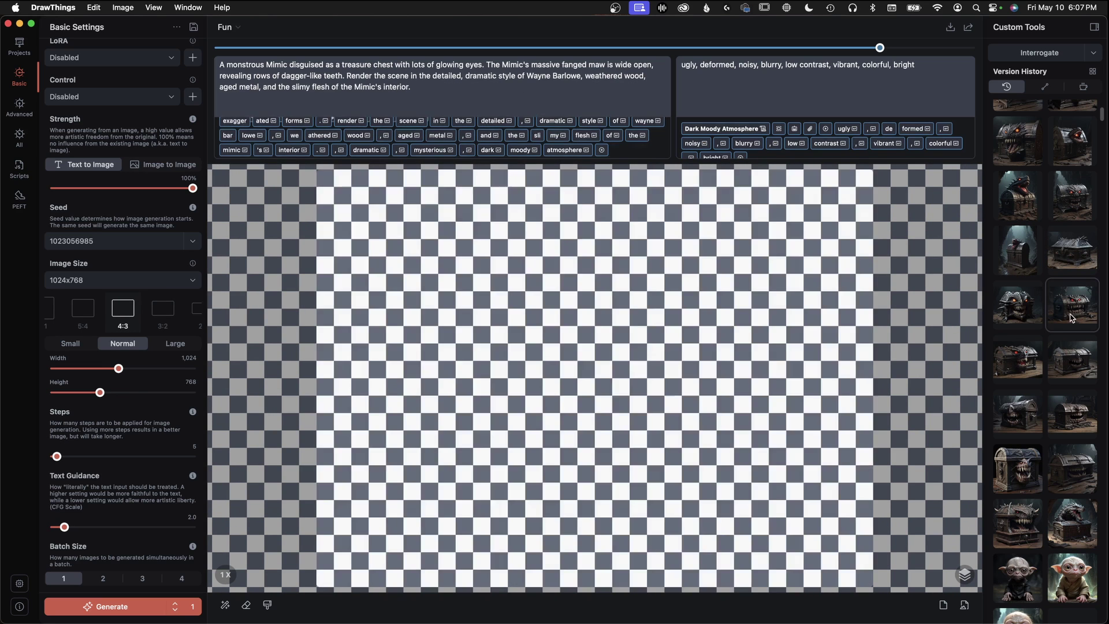
left_click(1085, 368)
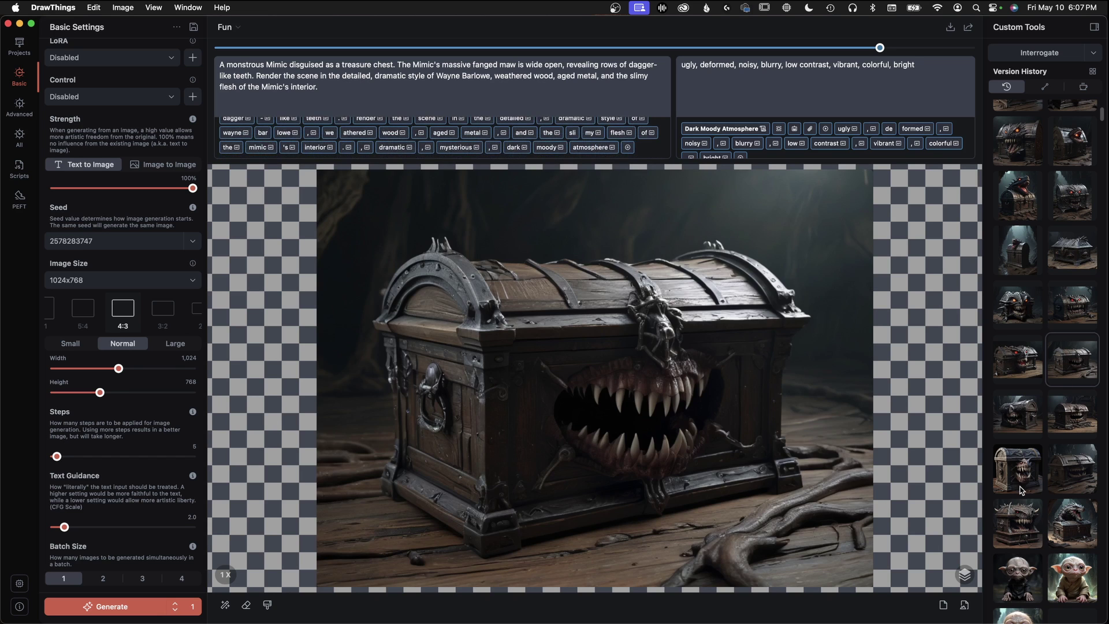
left_click(1032, 452)
left_click(1072, 430)
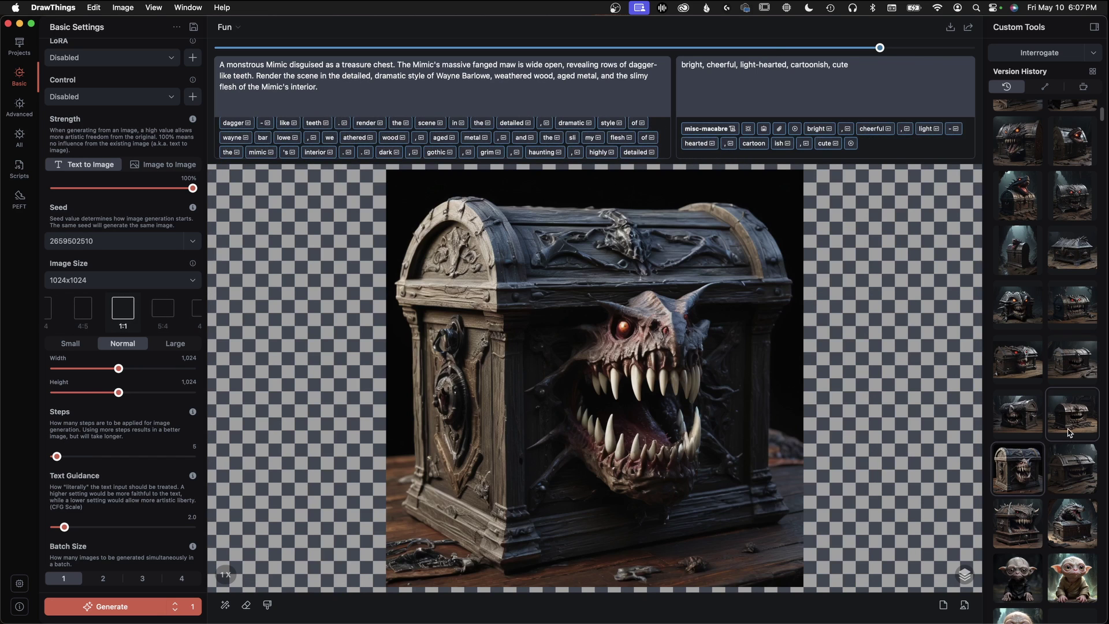
left_click(1078, 372)
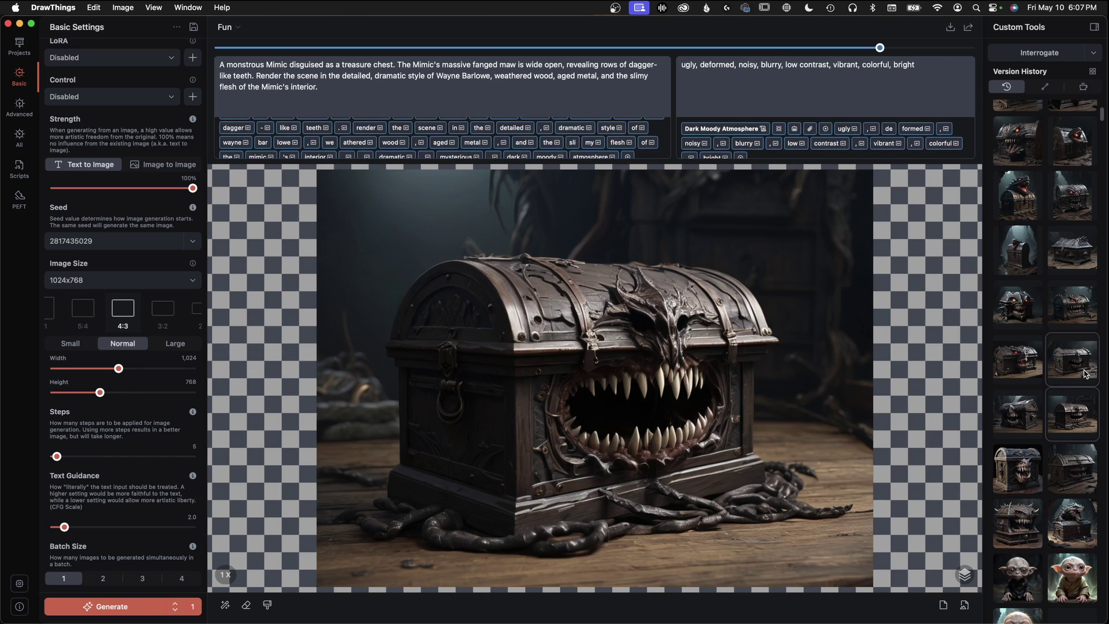
left_click(1005, 367)
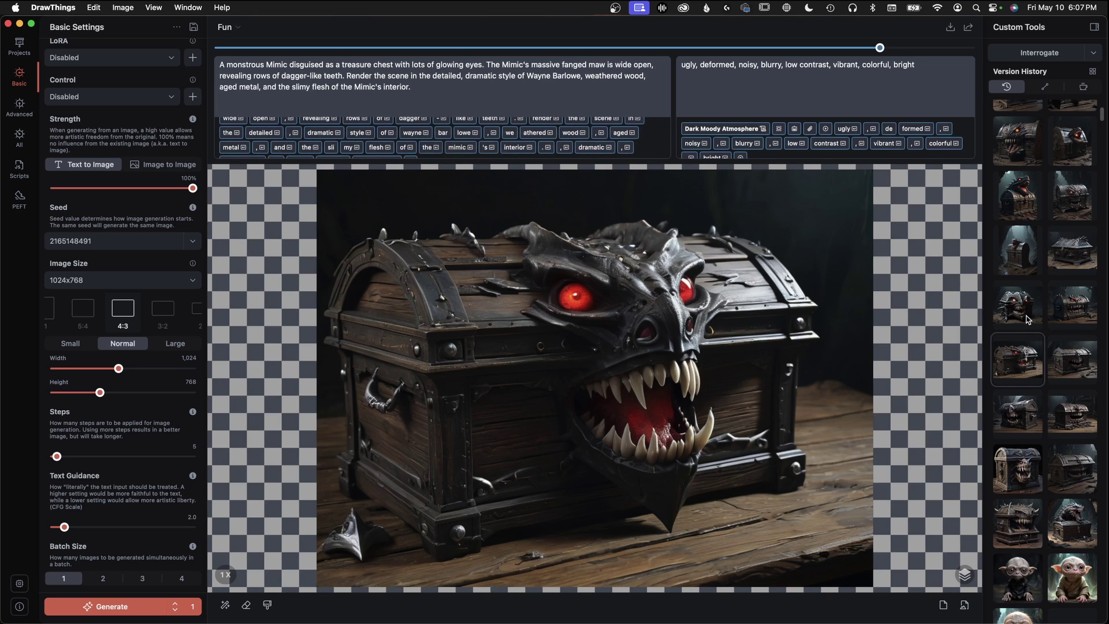
left_click(1028, 317)
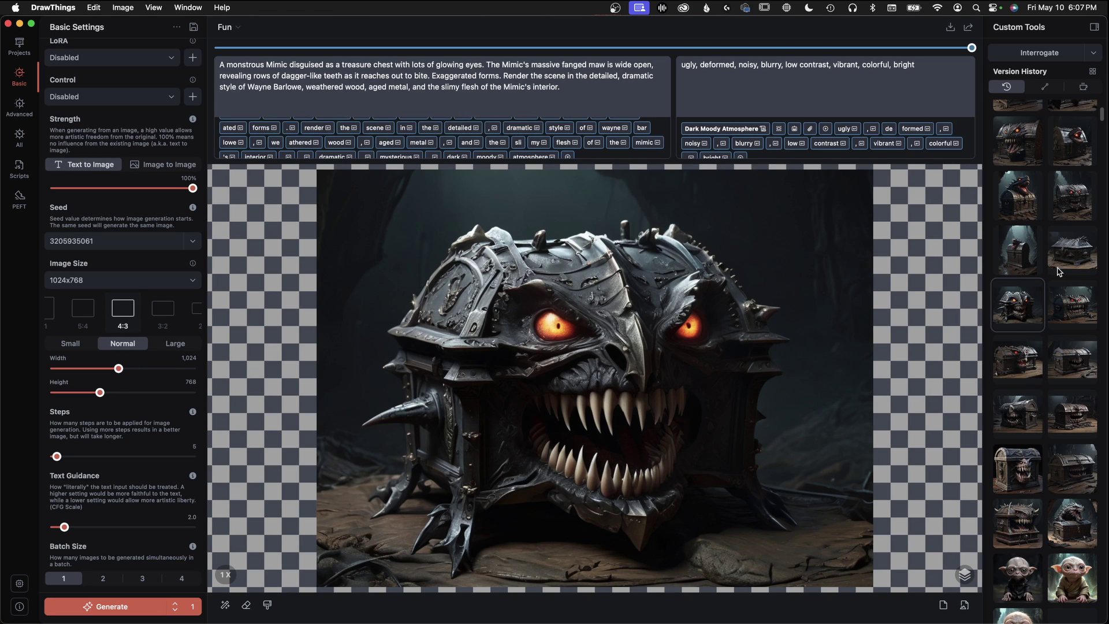
scroll(1053, 286, "up", 1)
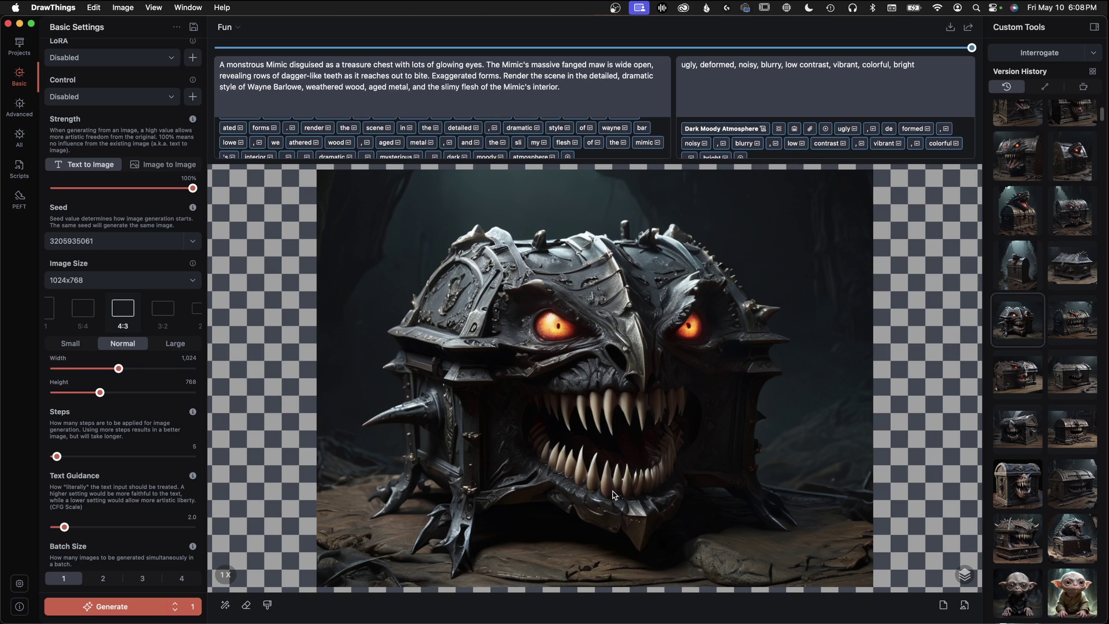
left_click(1072, 255)
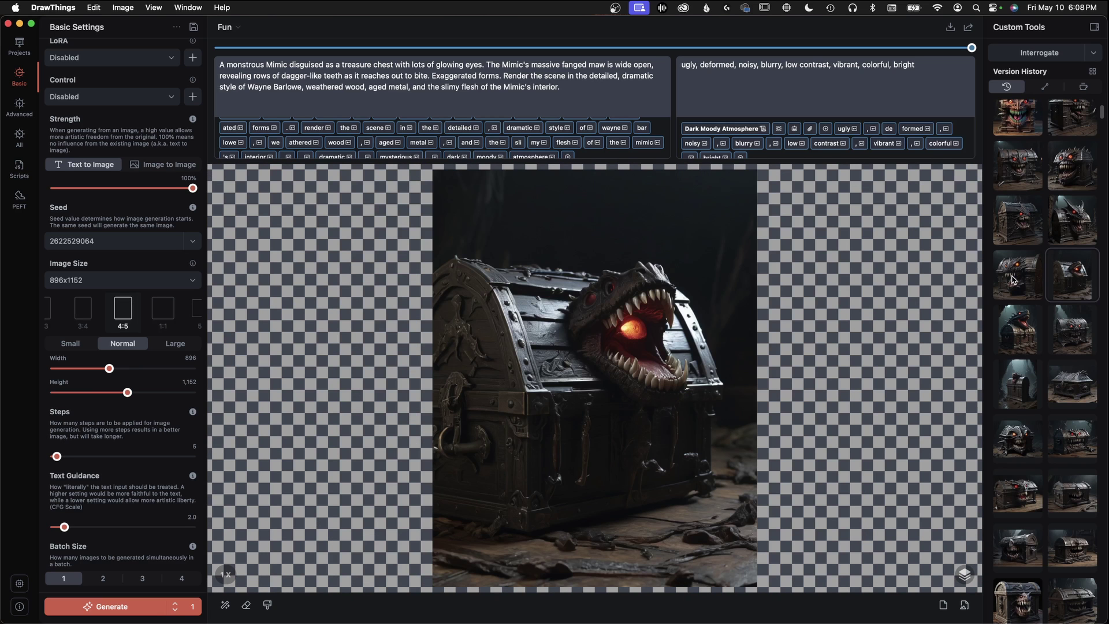
left_click(1015, 280)
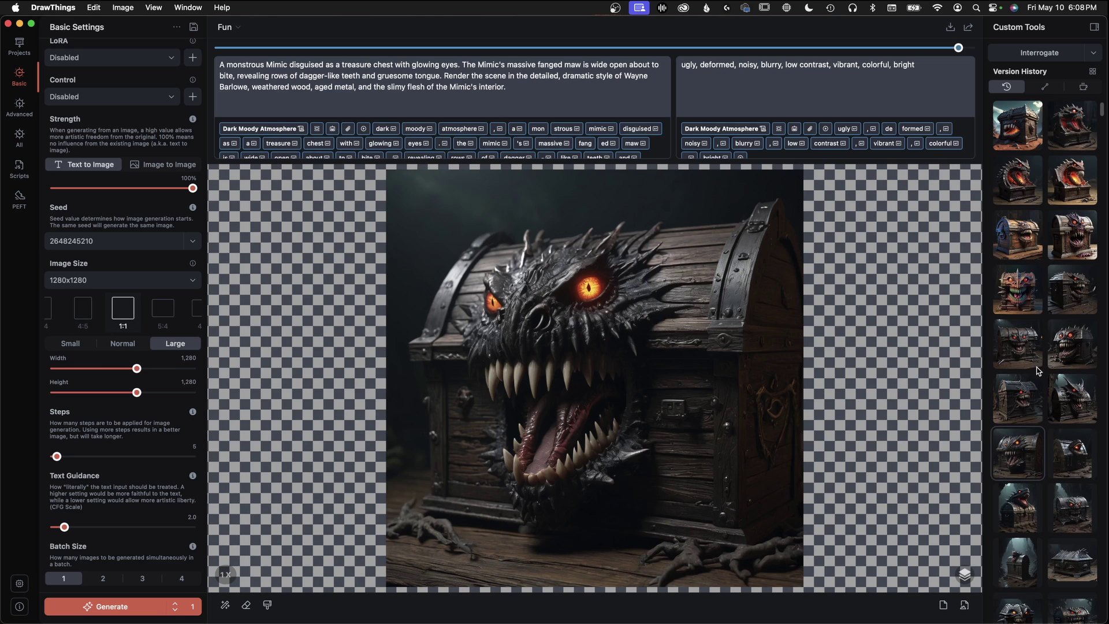
Compare 1280x1280 mimics, settling on the one-eyed curled-tongue chest, seed 518423695
left_click(1031, 387)
left_click(1080, 391)
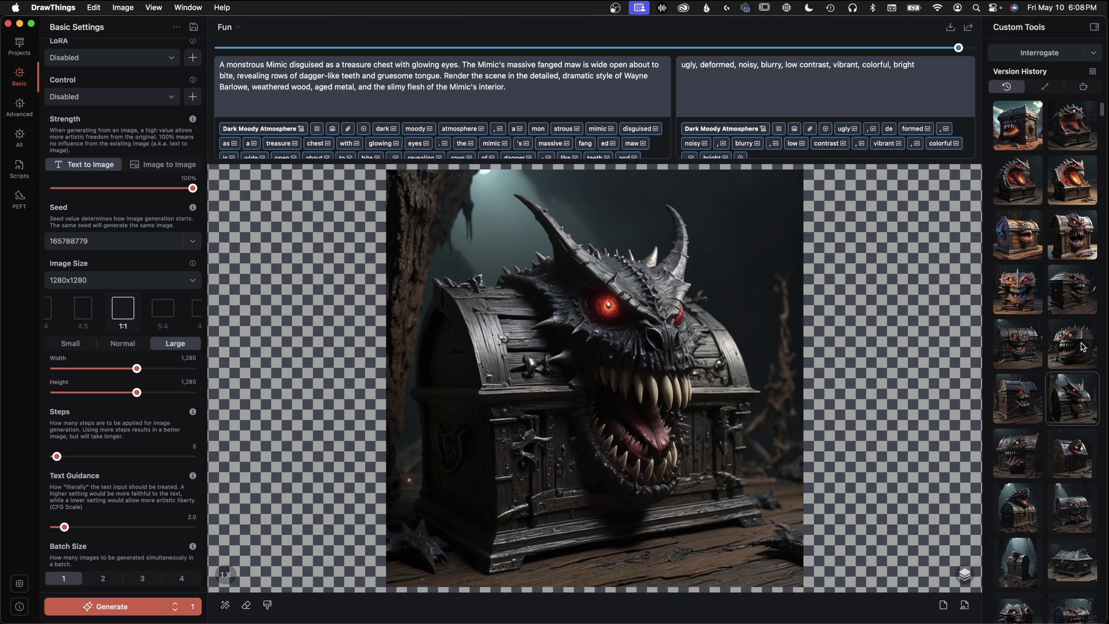
left_click(1082, 347)
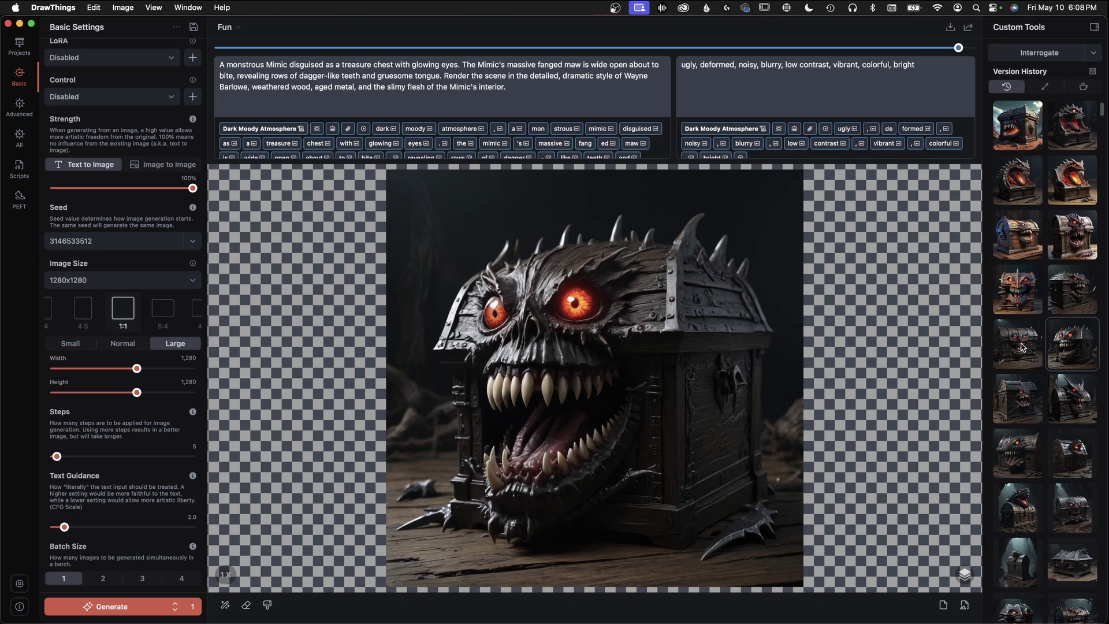
left_click(1023, 347)
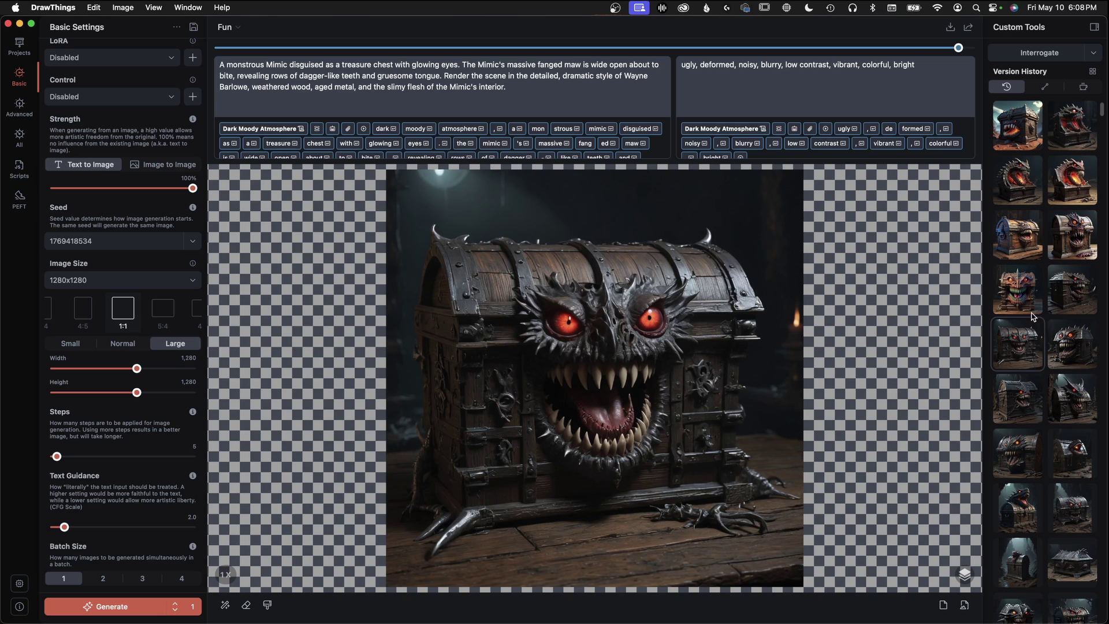
left_click(1081, 297)
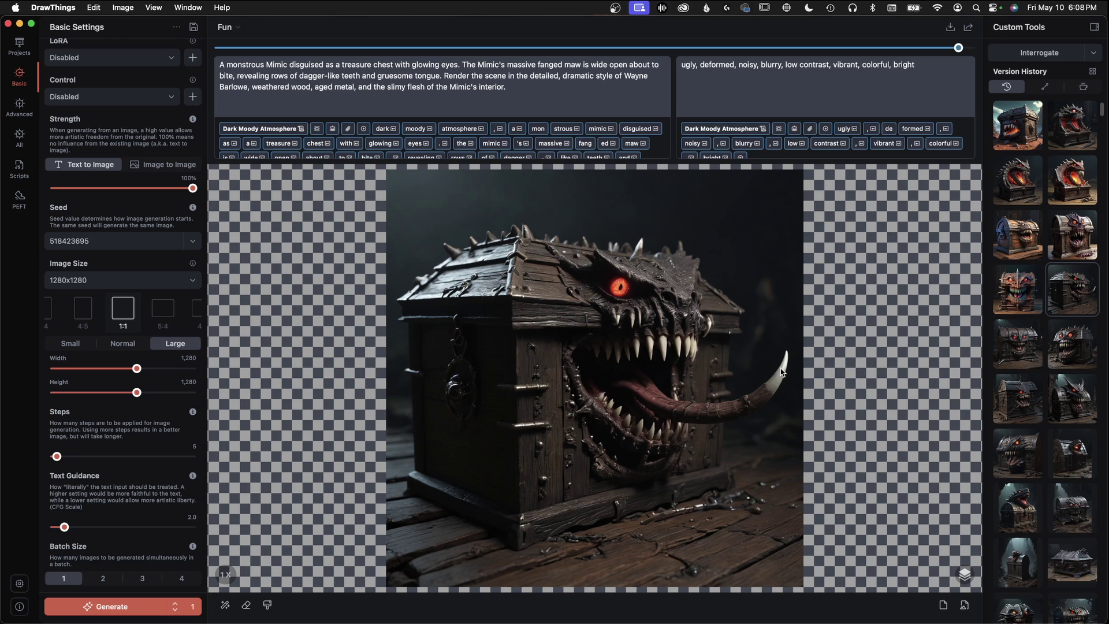
Compare the DMT Art Style and Dripping Paint Splatter Art versions, then load the Glo-fi blue-banded chest
left_click(1024, 285)
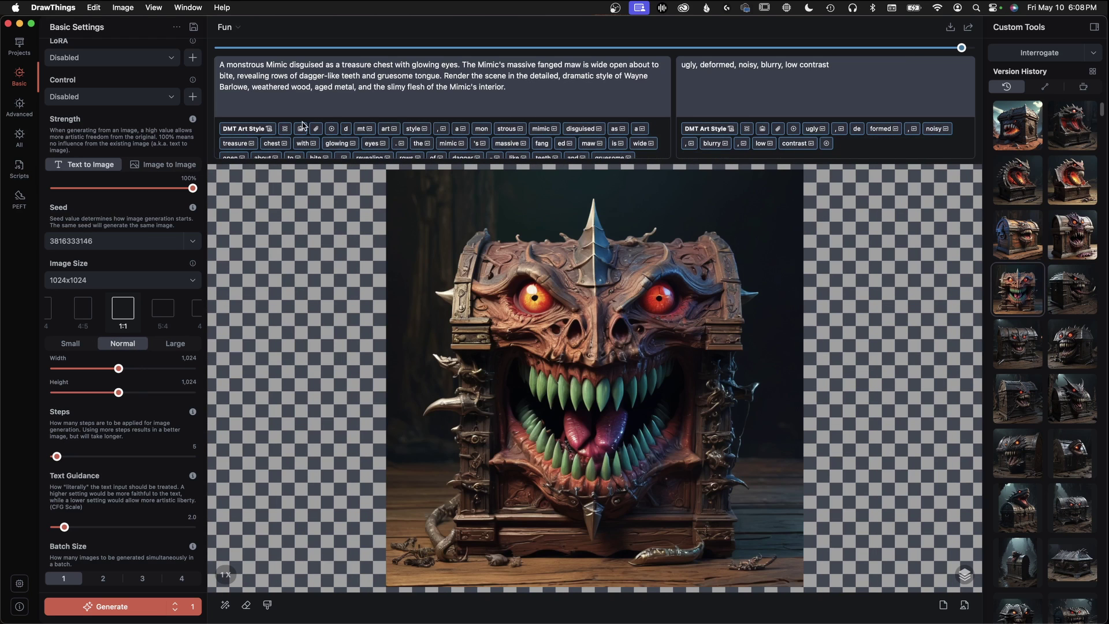
left_click(259, 132)
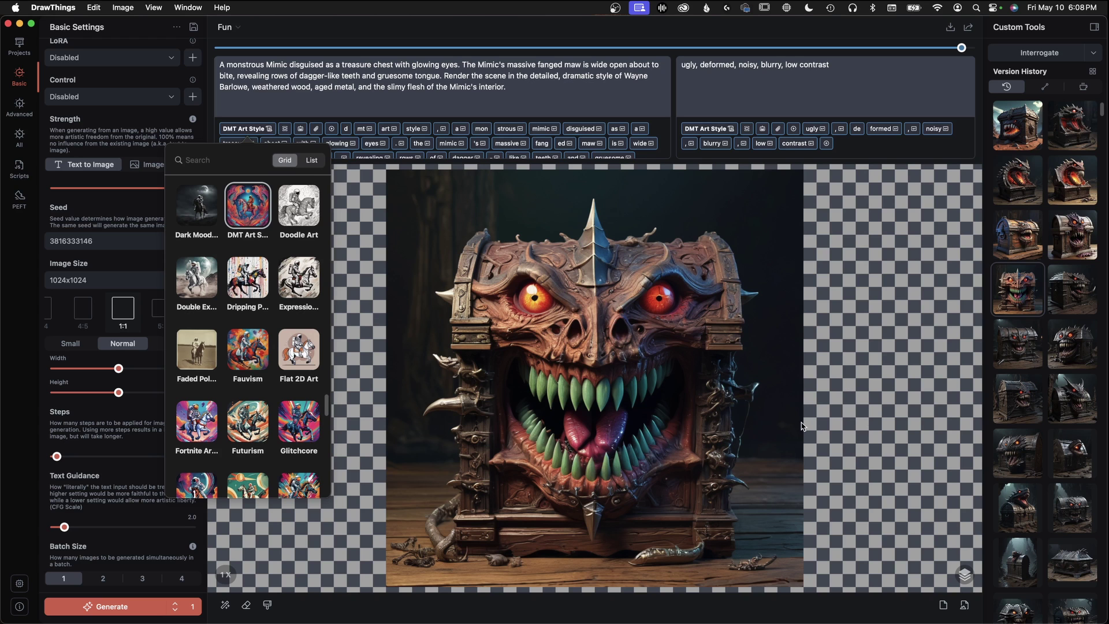
left_click(1075, 231)
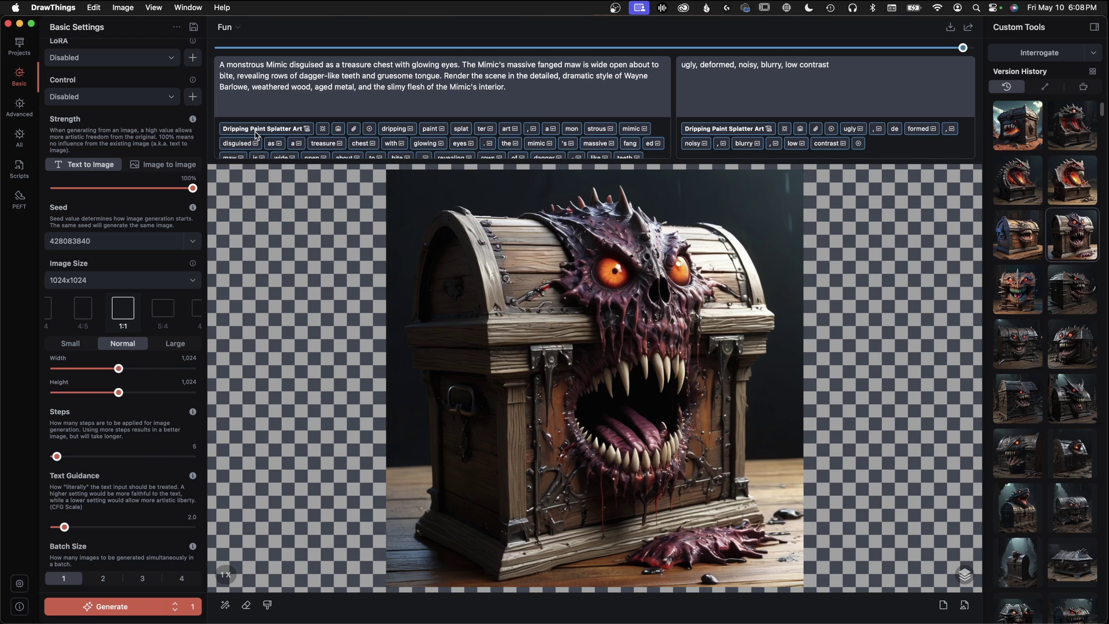
left_click(255, 129)
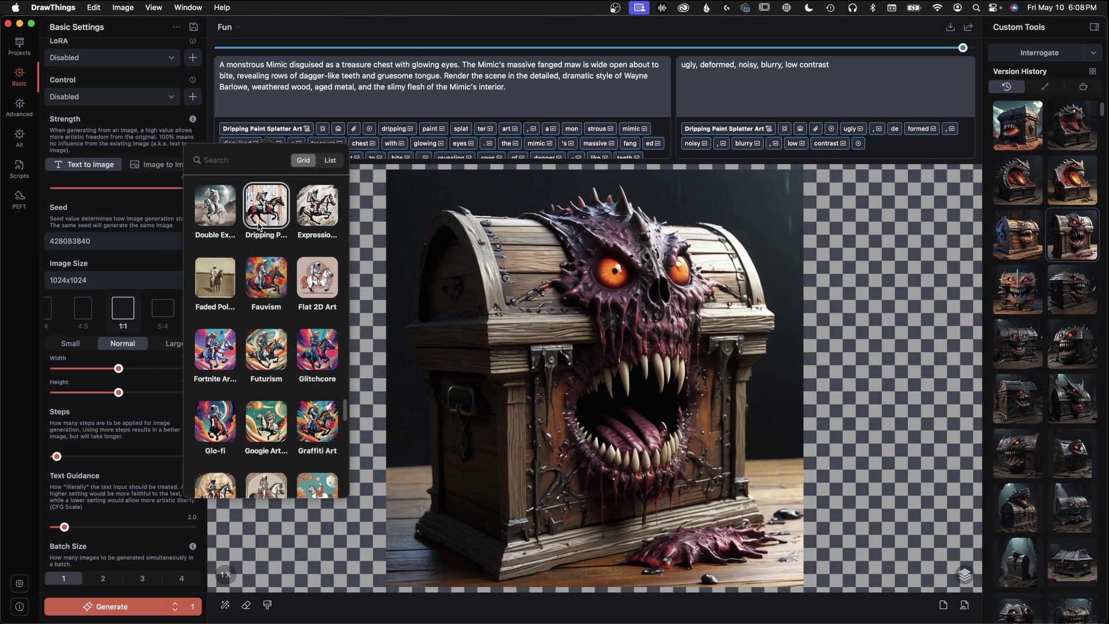
left_click(711, 543)
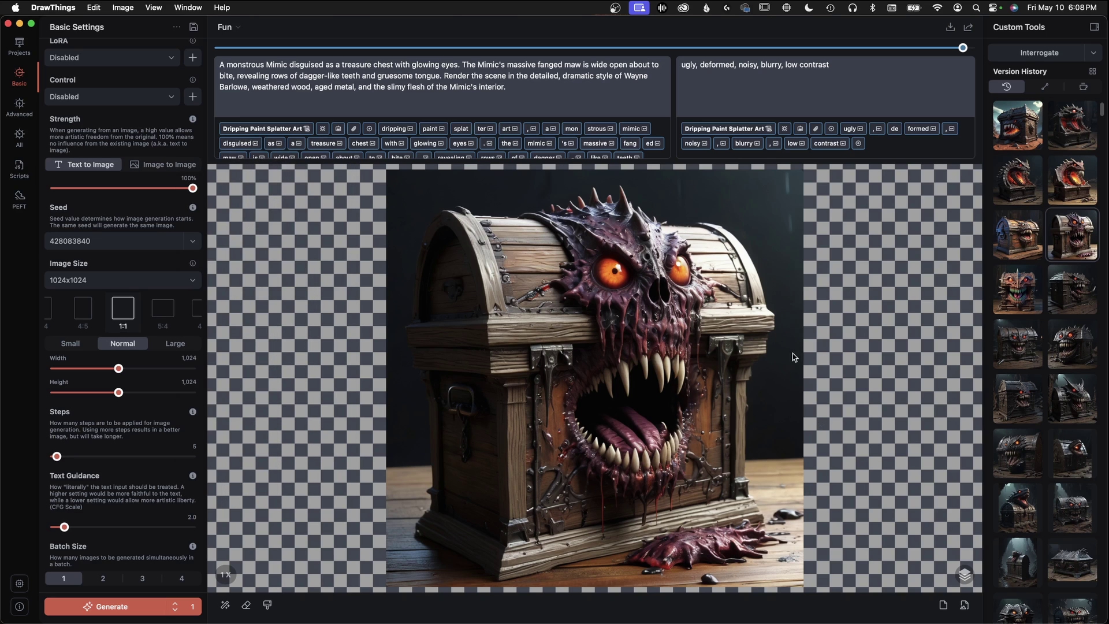
left_click(1014, 234)
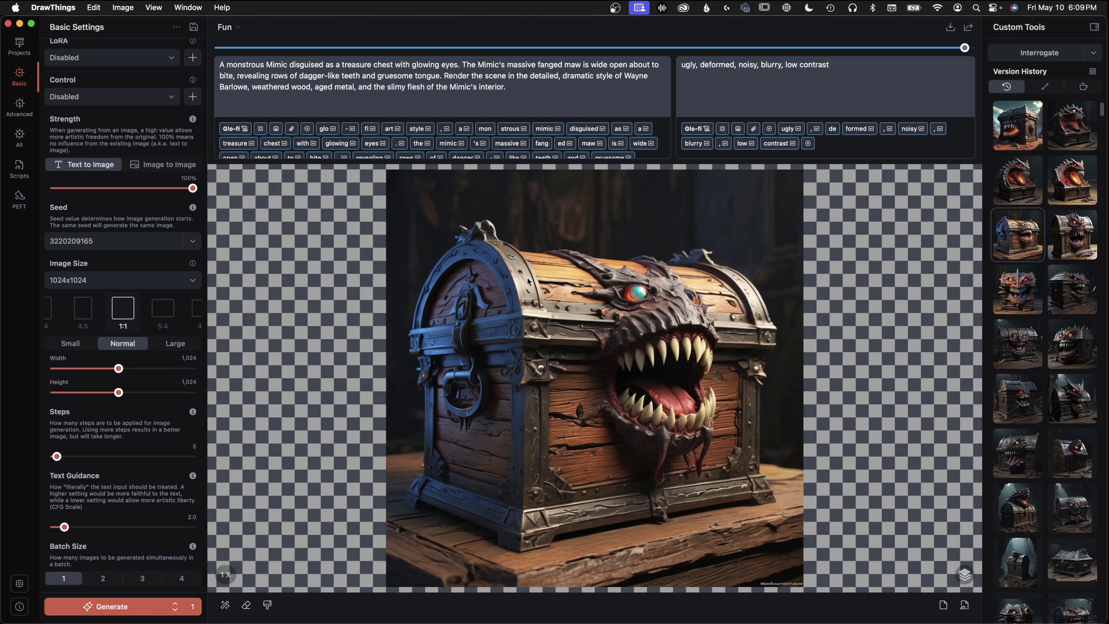
left_click(1061, 185)
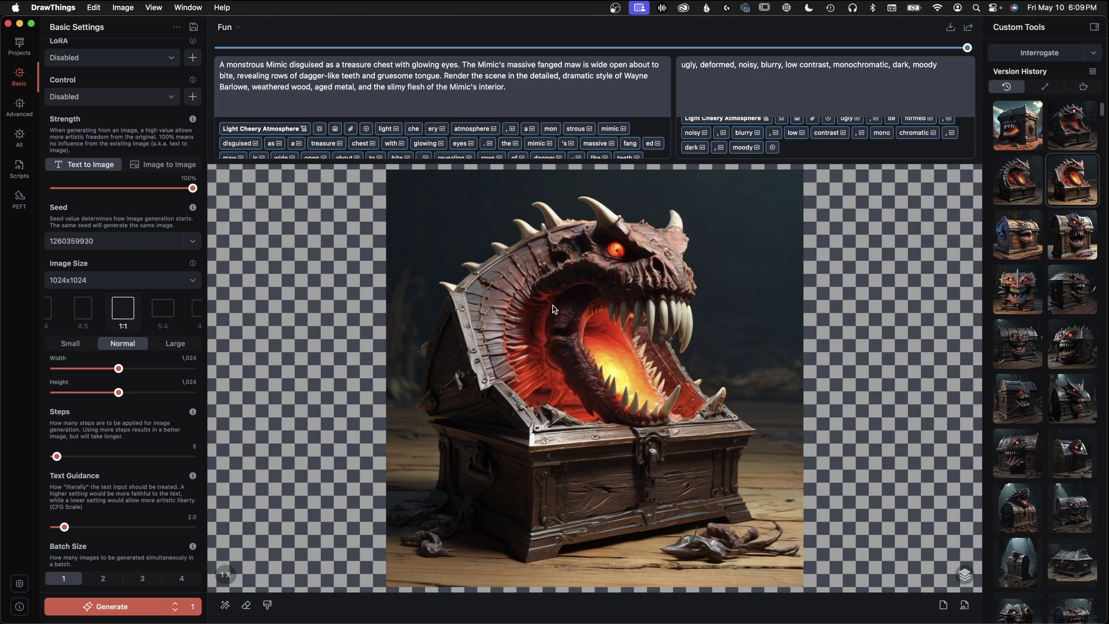
scroll(121, 257, "up", 3)
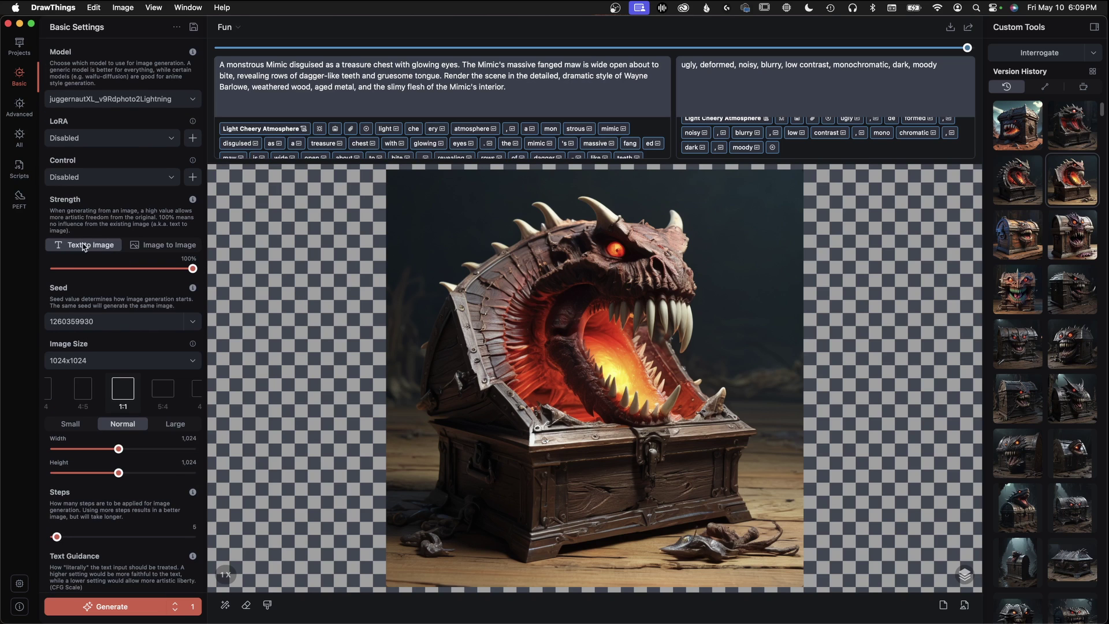
Switch to image-to-image, then cycle versions through Light Cheery and Dark Fantasy to the misc-macabre mimic
left_click(164, 248)
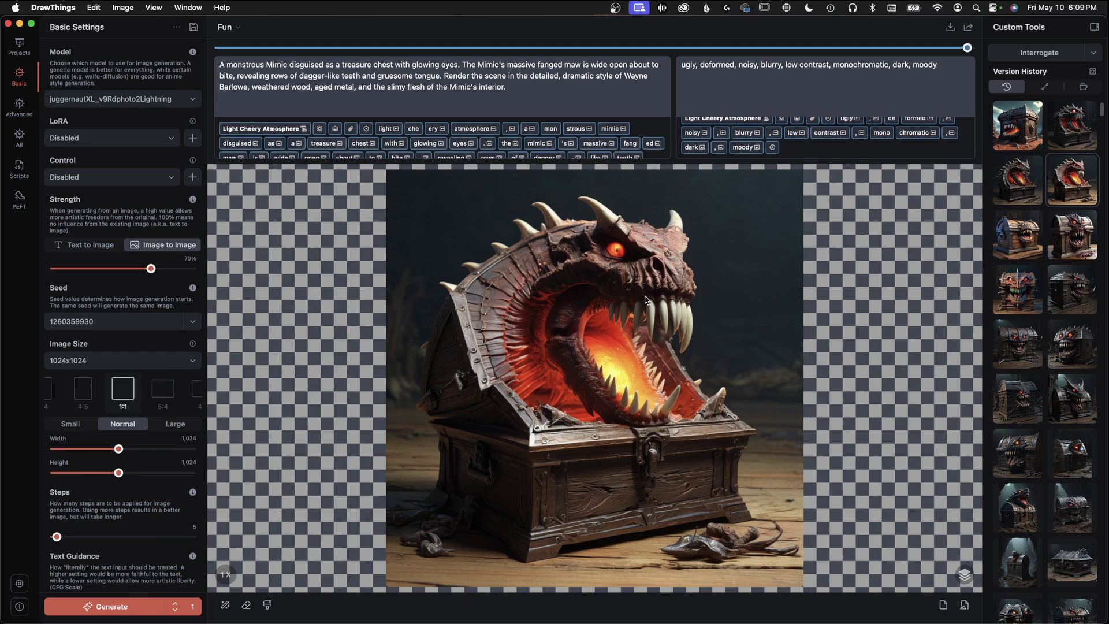
left_click(1020, 168)
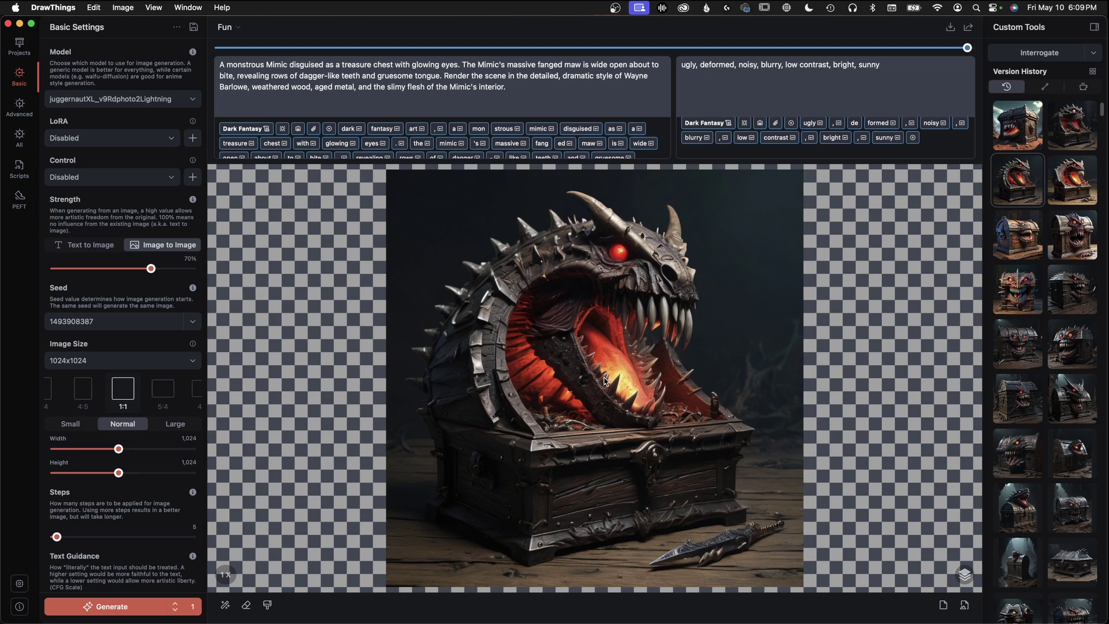
left_click(1091, 180)
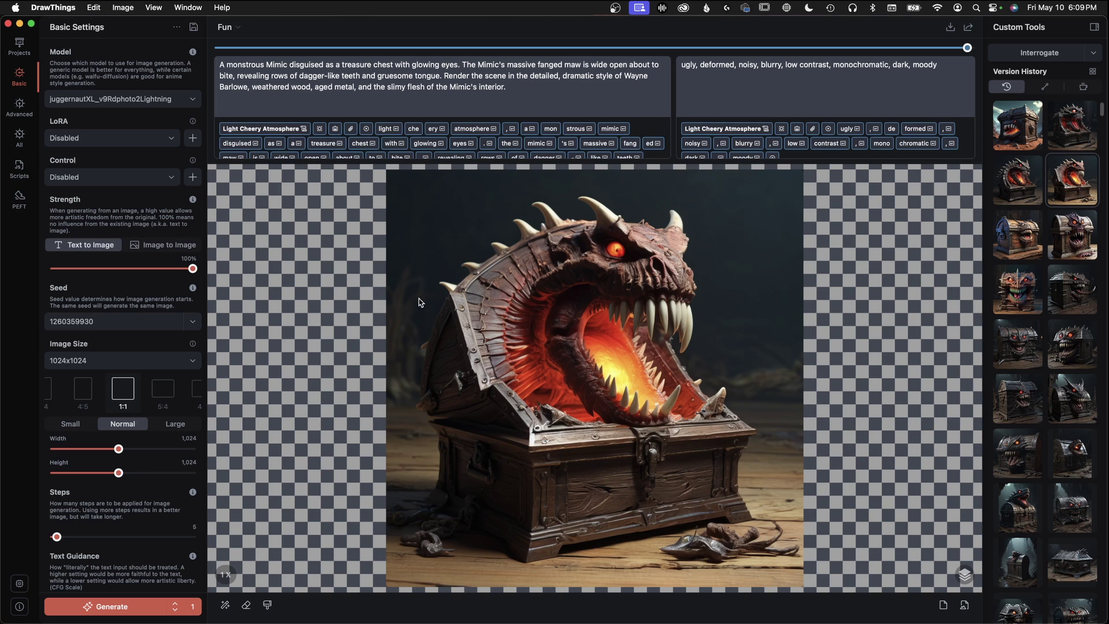
left_click(1031, 185)
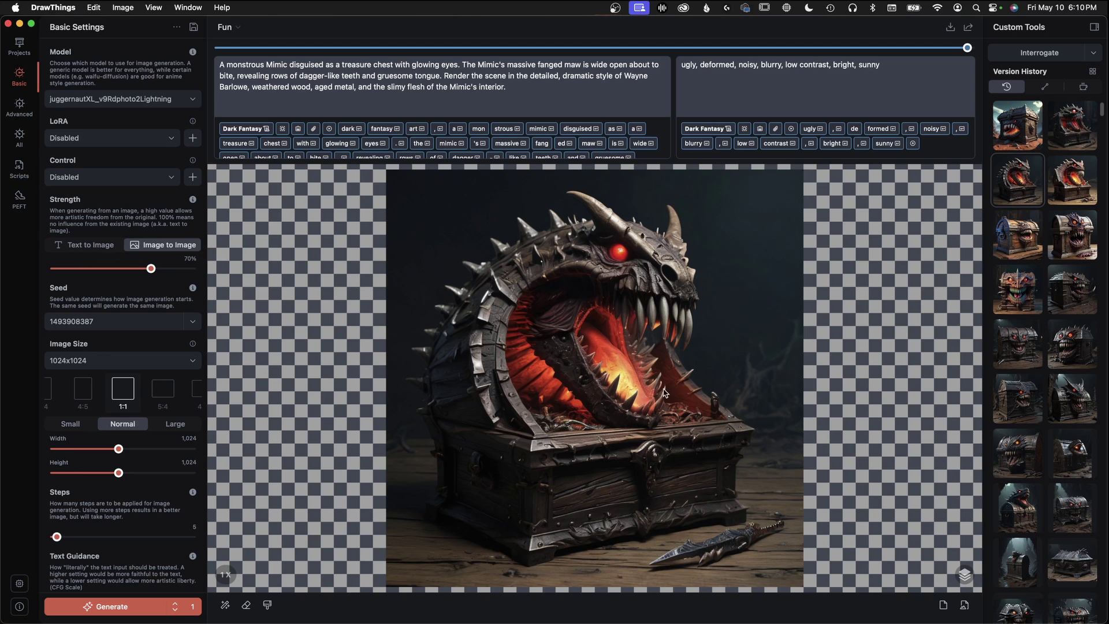
left_click(1093, 125)
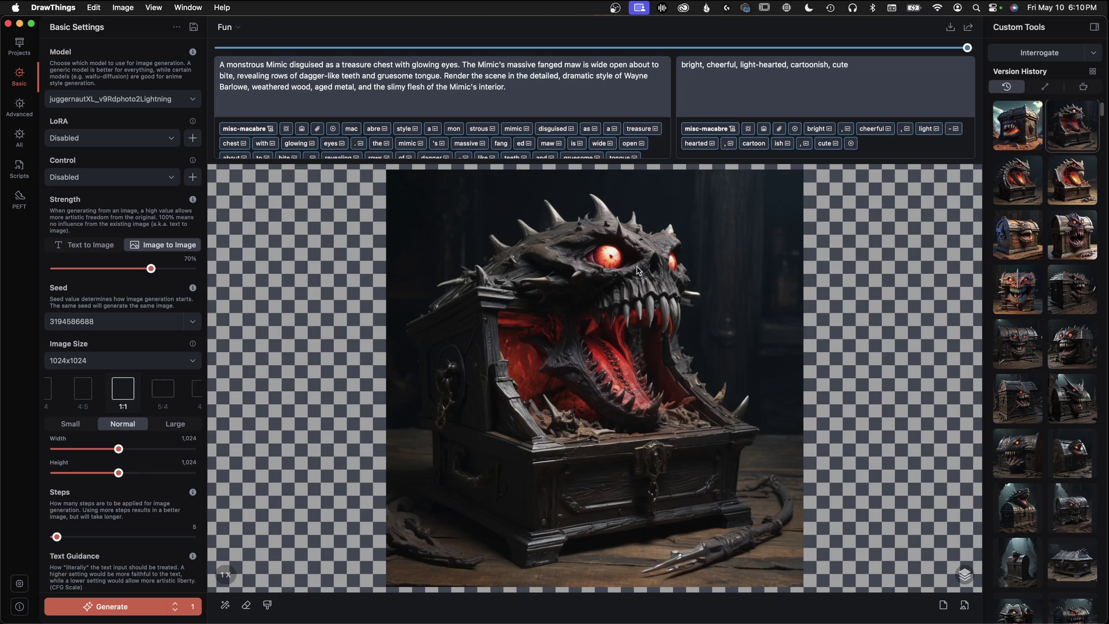
left_click(996, 182)
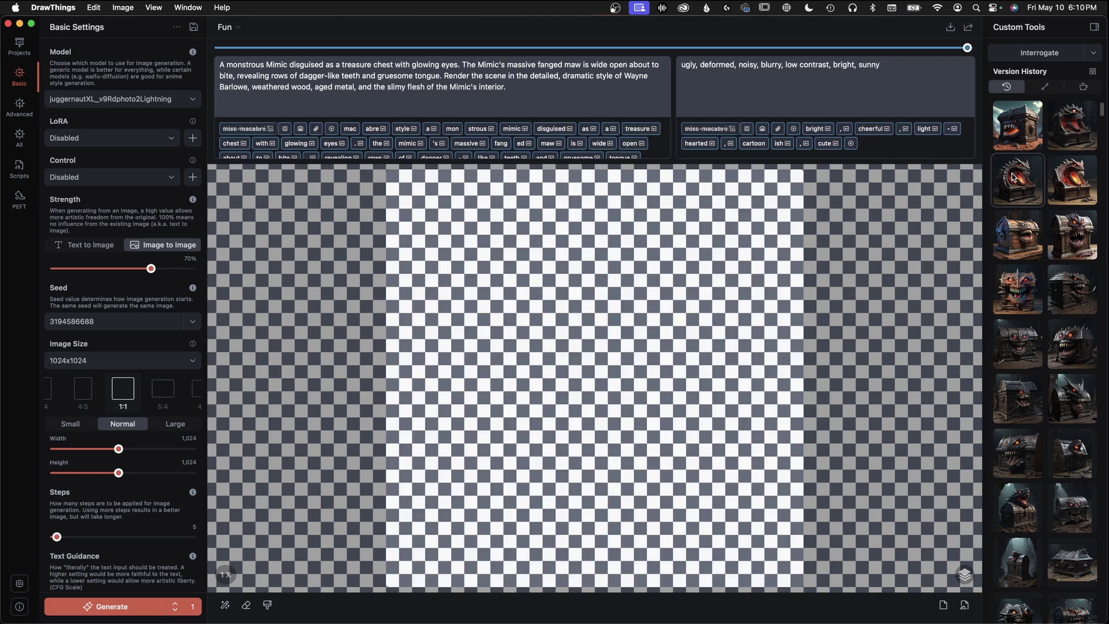
left_click(1079, 172)
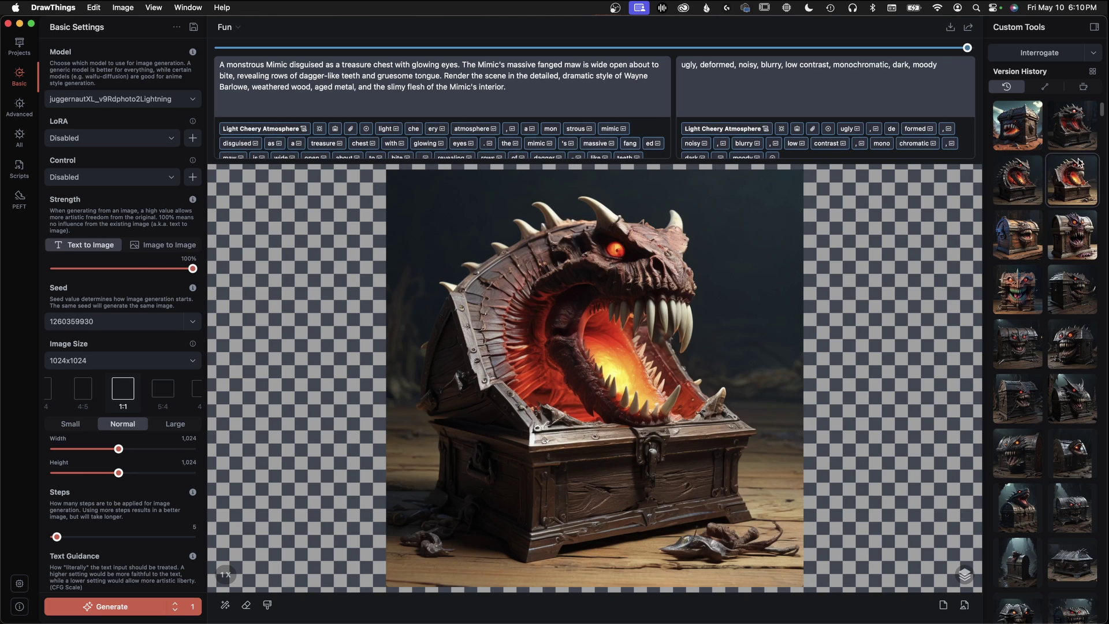
left_click(1072, 132)
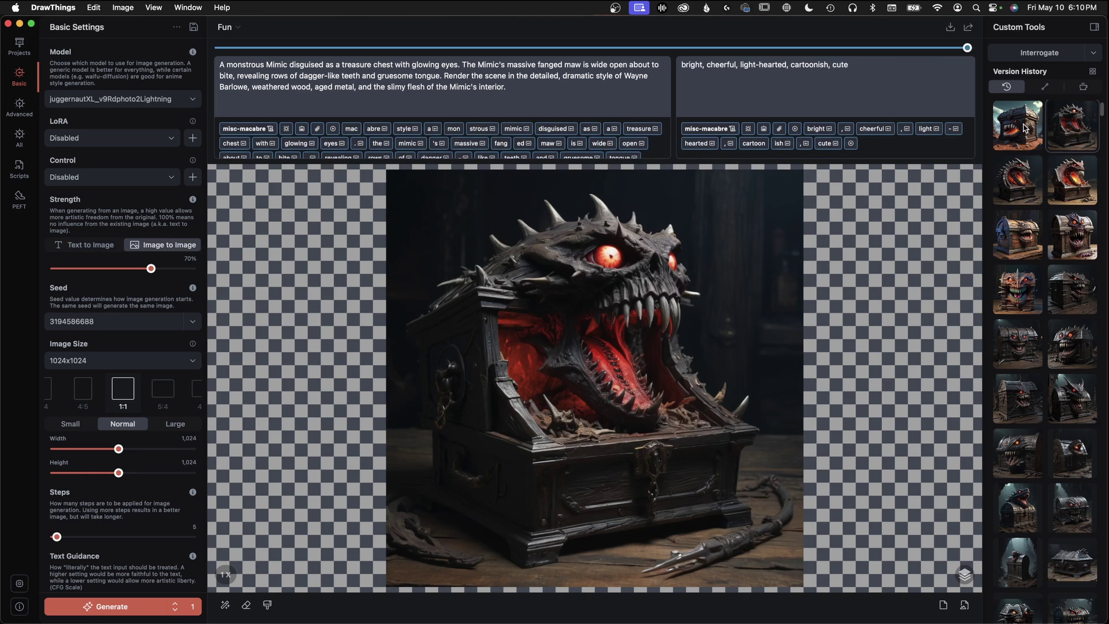
left_click(1008, 136)
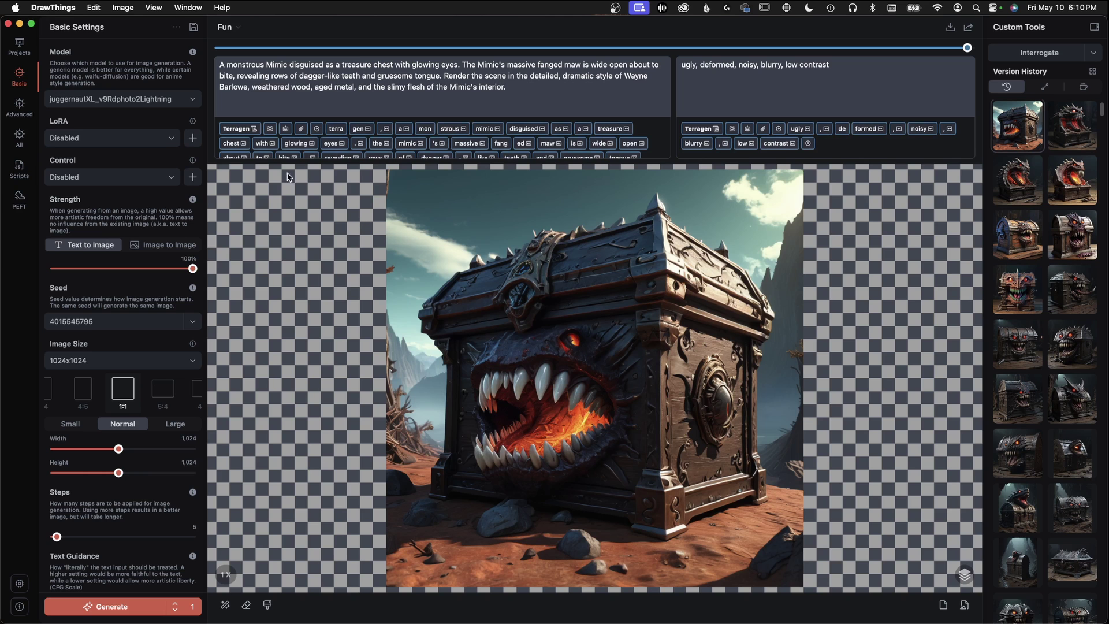
left_click(240, 129)
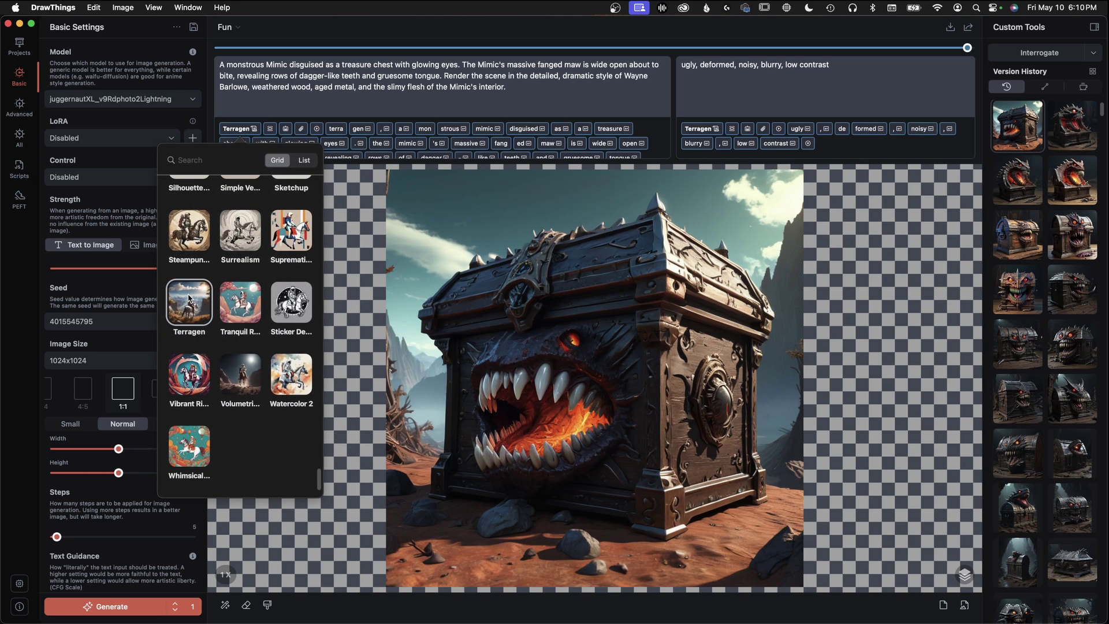
Browse the style preset grid and close it, keeping Terragen as the chosen style
scroll(189, 297, "up", 10)
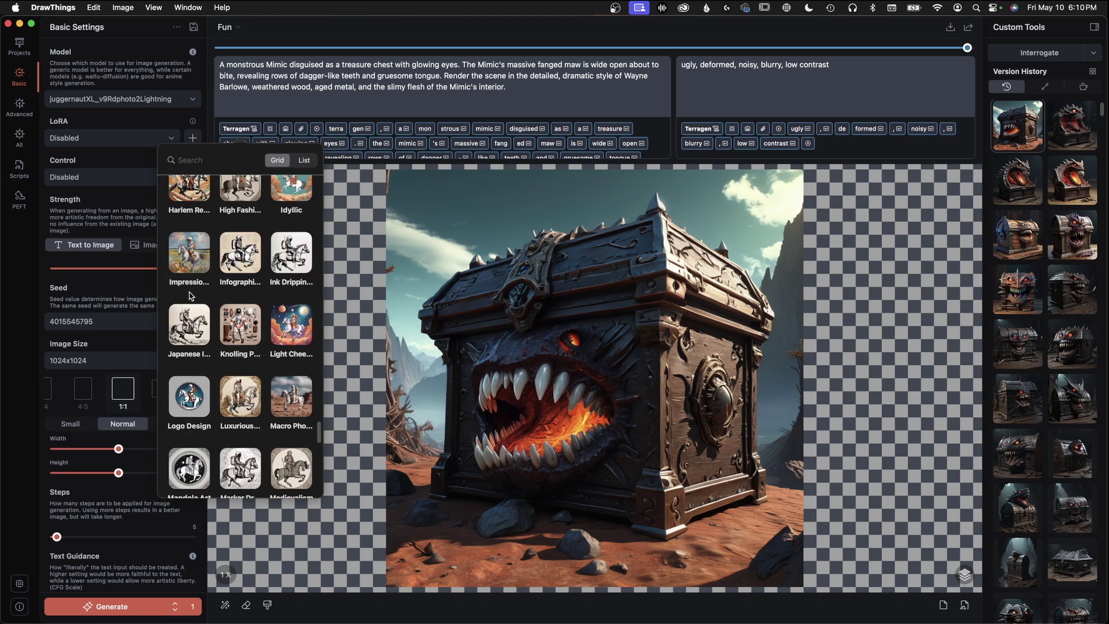
scroll(189, 296, "up", 10)
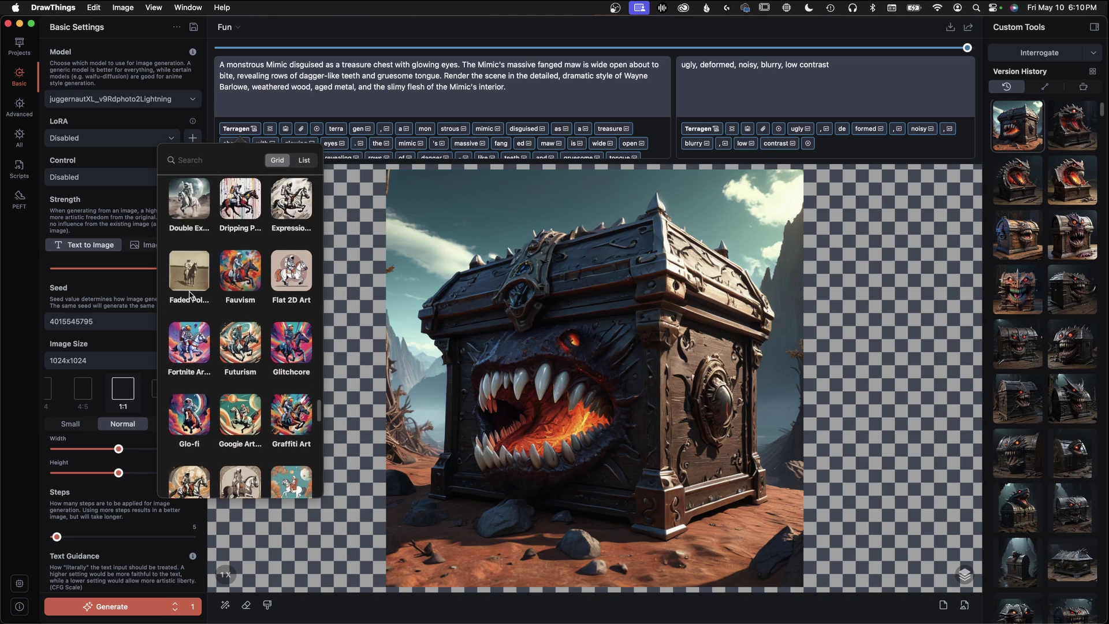
scroll(189, 295, "up", 5)
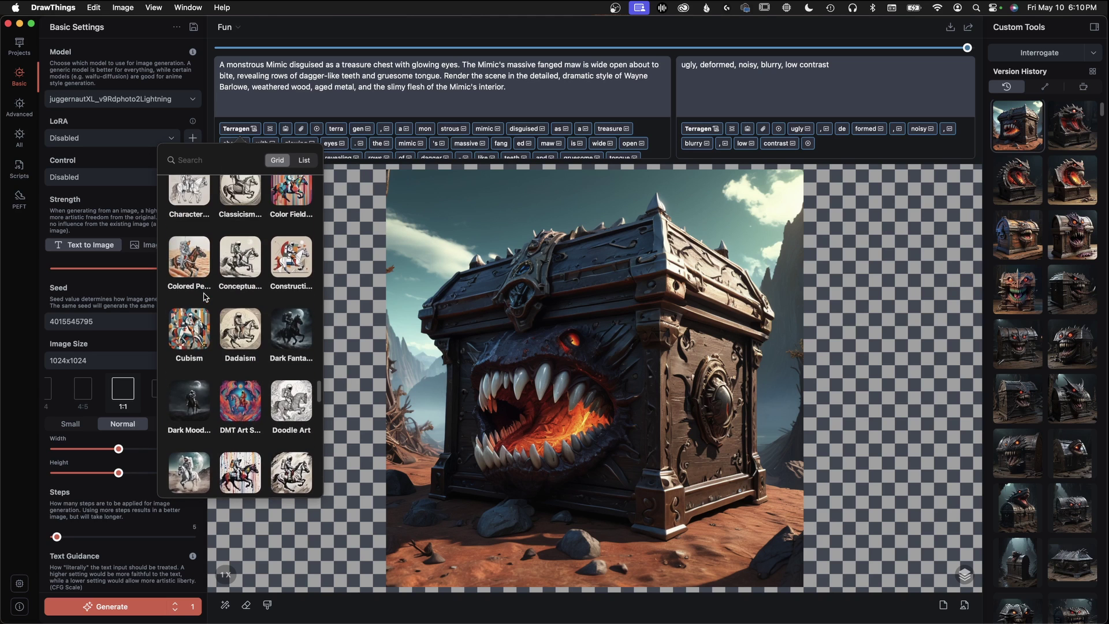
scroll(204, 297, "up", 5)
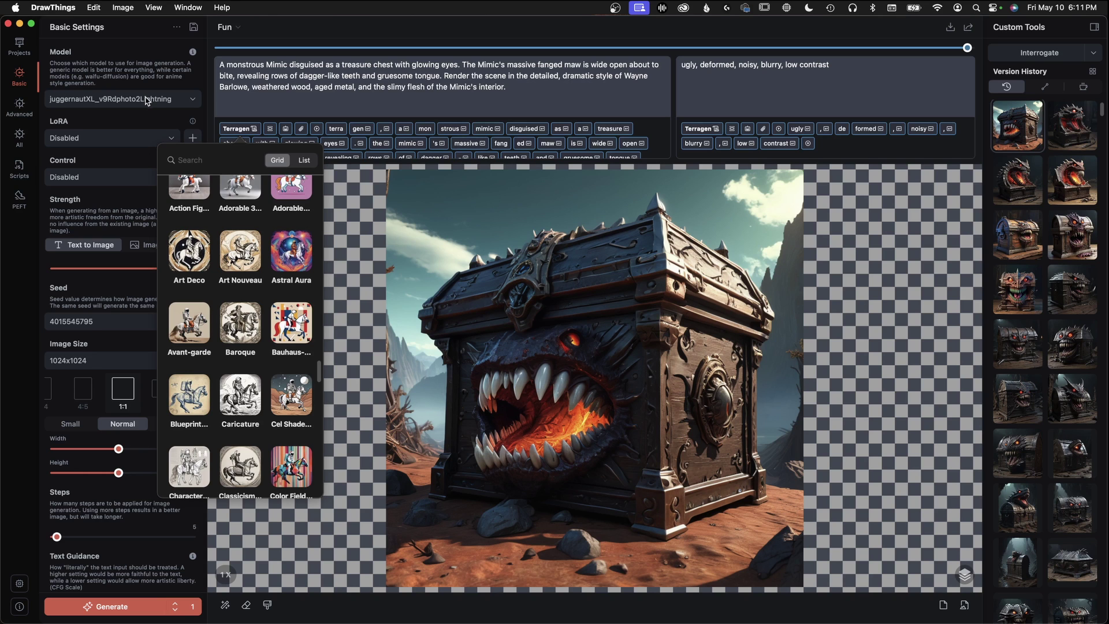
scroll(263, 287, "up", 2)
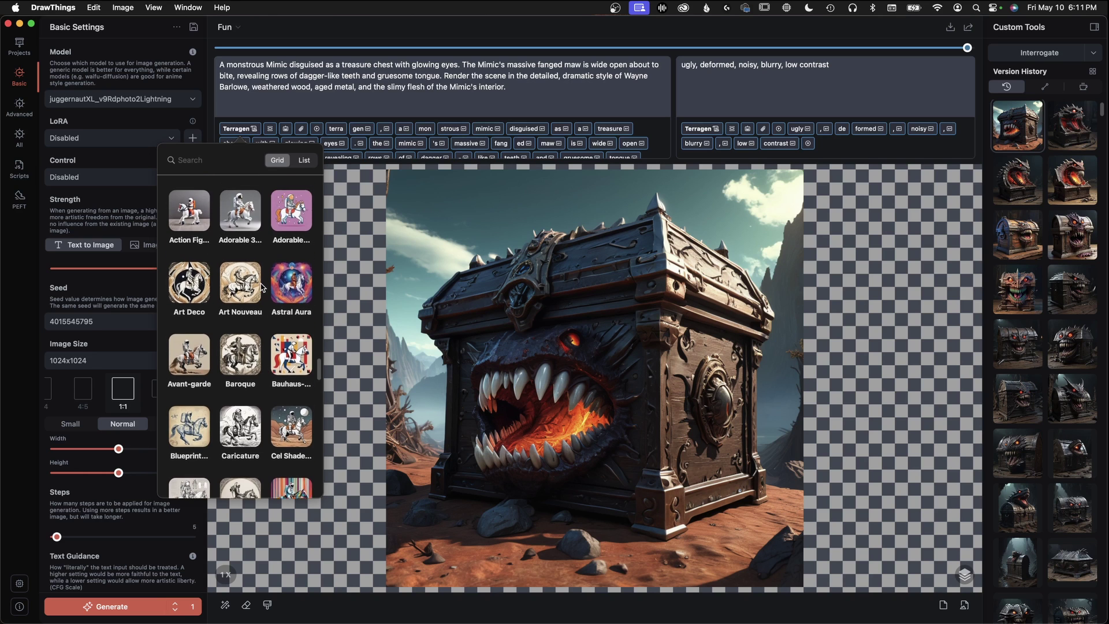
scroll(263, 288, "up", 10)
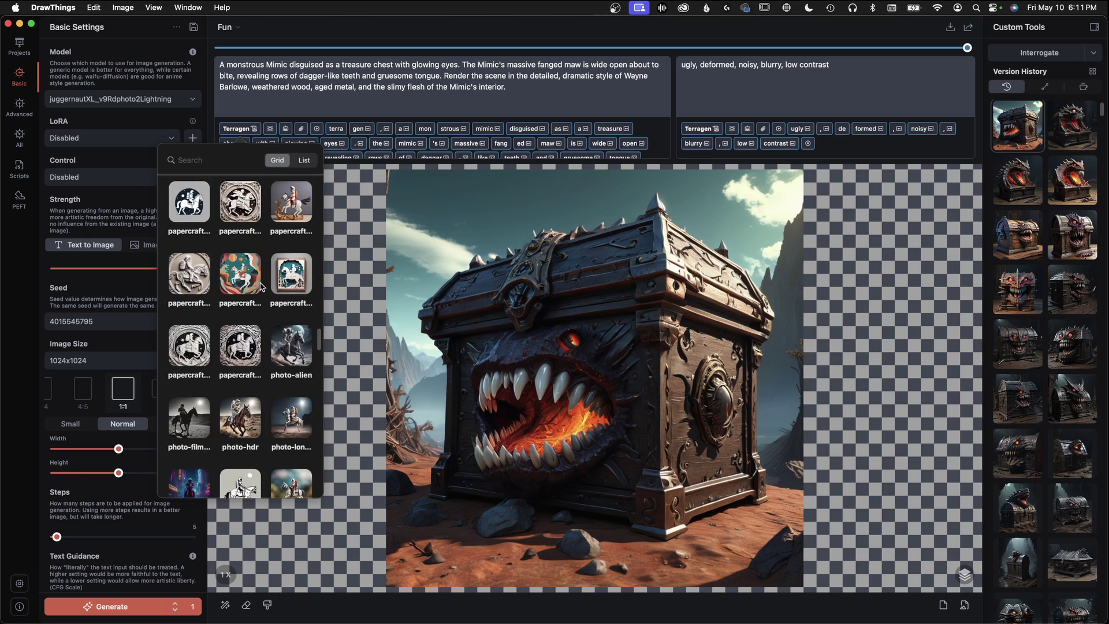
key("Escape")
left_click(838, 66)
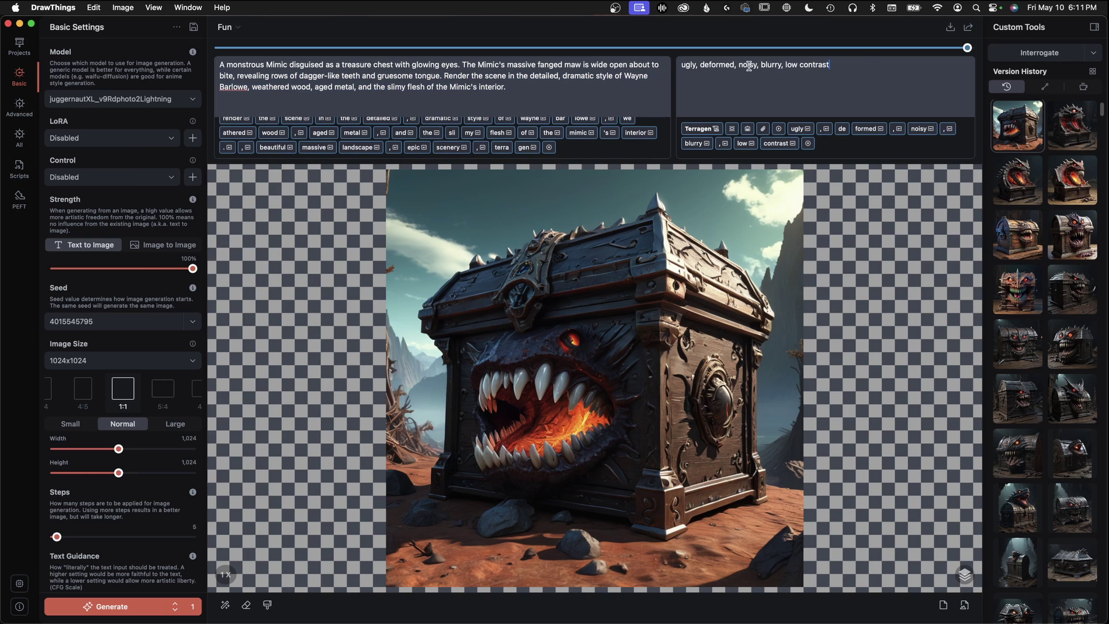
Select the 'low contrast' text in the negative prompt, then deselect it
left_click_drag(837, 65, 669, 67)
left_click(786, 64)
scroll(267, 155, "up", 1)
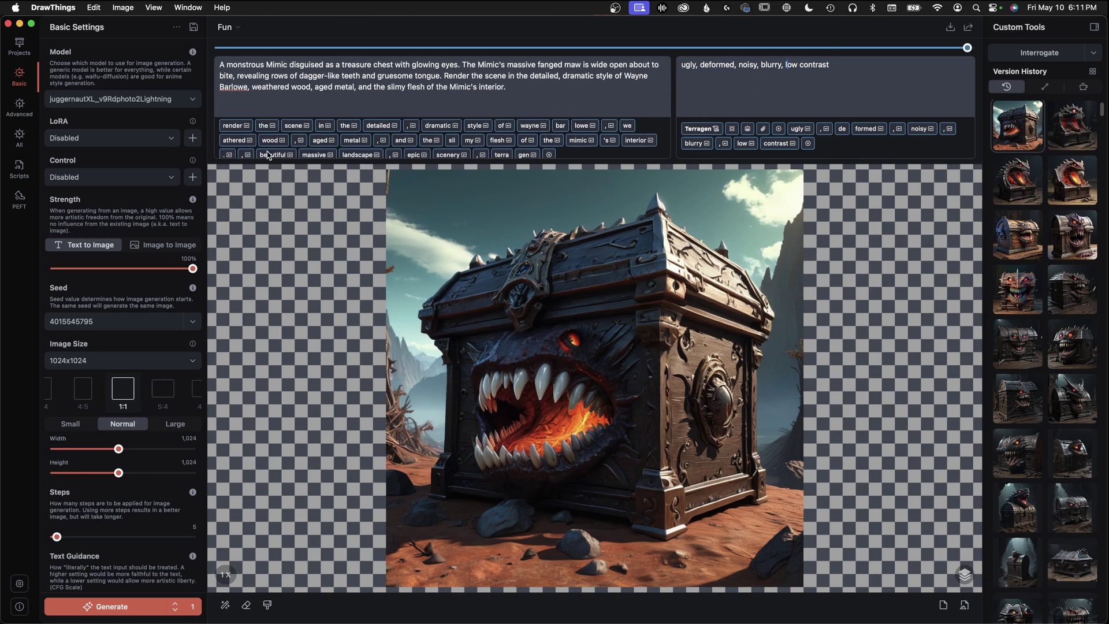
scroll(268, 155, "up", 2)
Switch the style preset from Terragen through Surrealism, Marker Drawing and Mandola Art to Medievalism
left_click(236, 129)
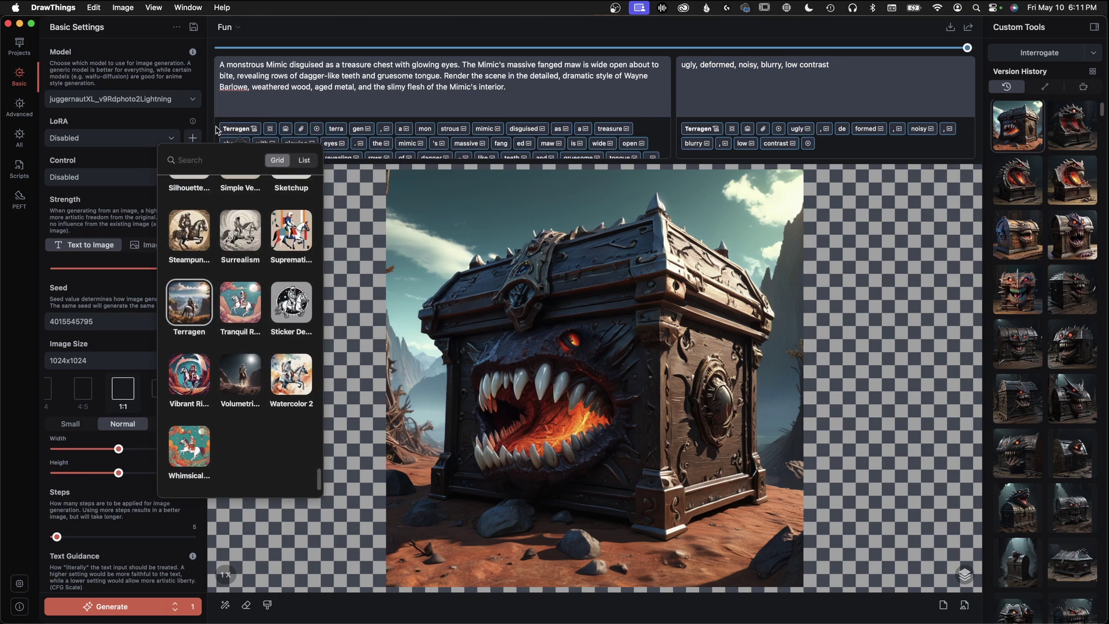
left_click(238, 238)
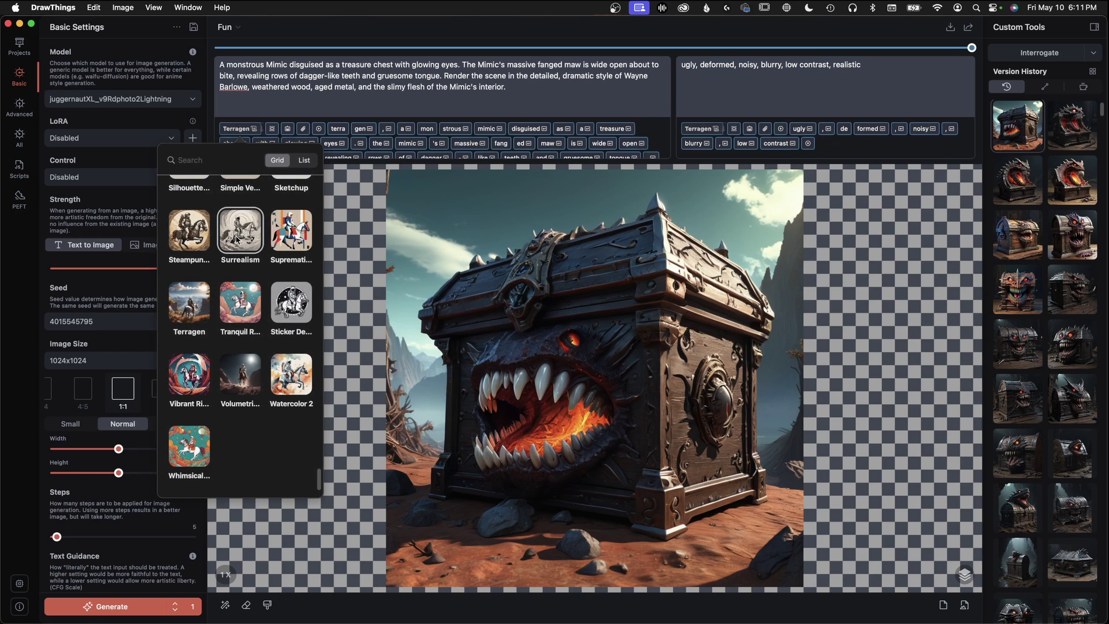
left_click(217, 238)
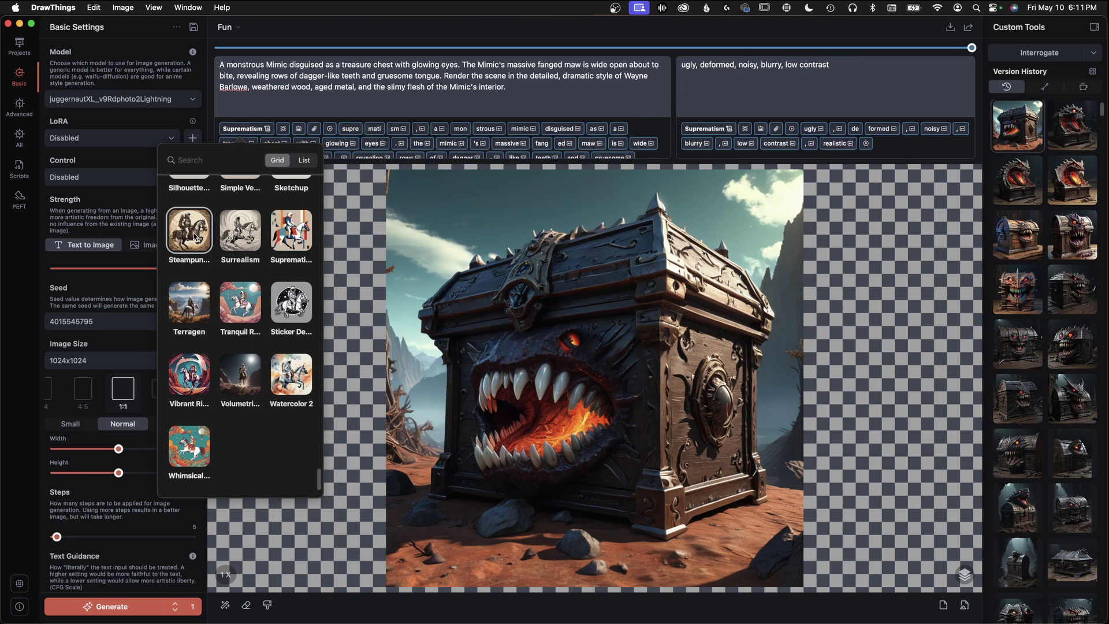
scroll(217, 240, "up", 5)
scroll(218, 239, "up", 3)
left_click(241, 221)
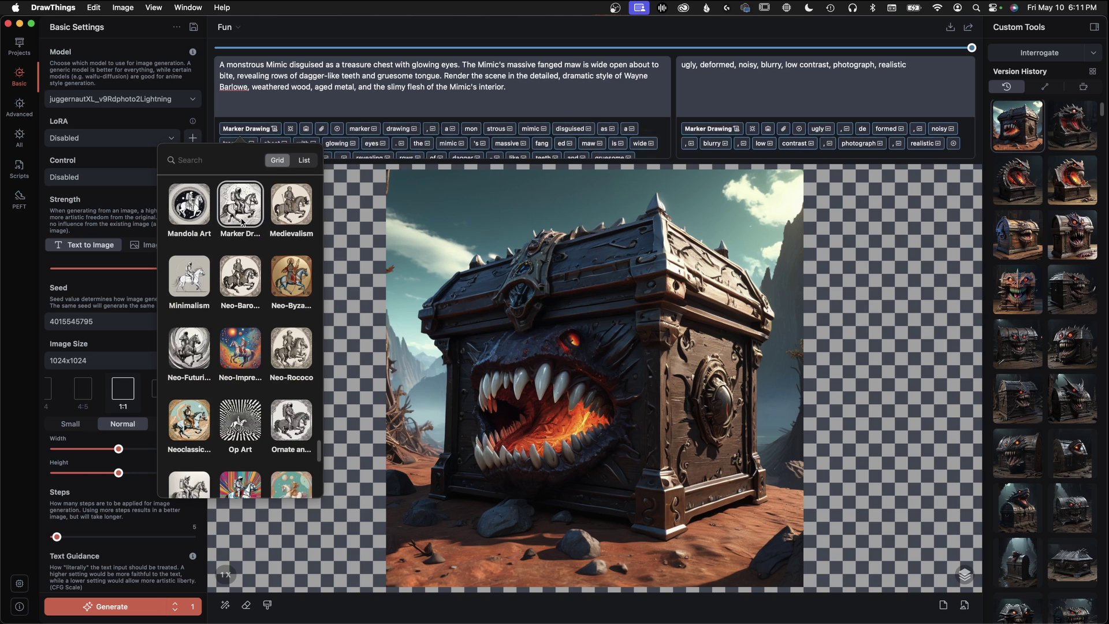
left_click(183, 221)
left_click(283, 215)
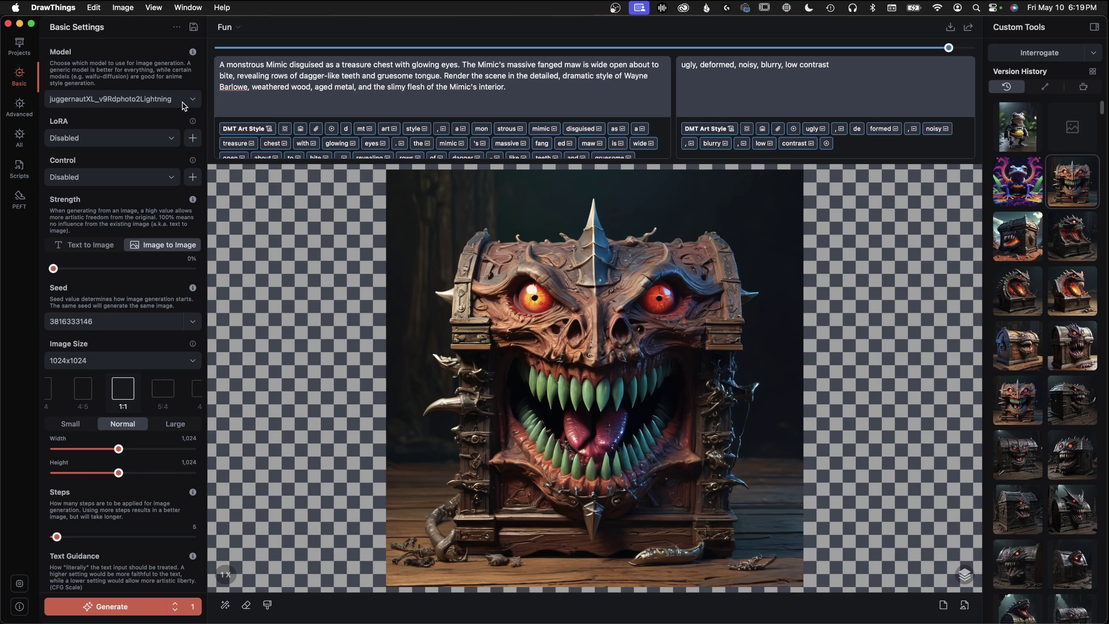
Scroll down Basic Settings to review 5 steps, text guidance 2.0 and batch size 1
scroll(177, 408, "down", 3)
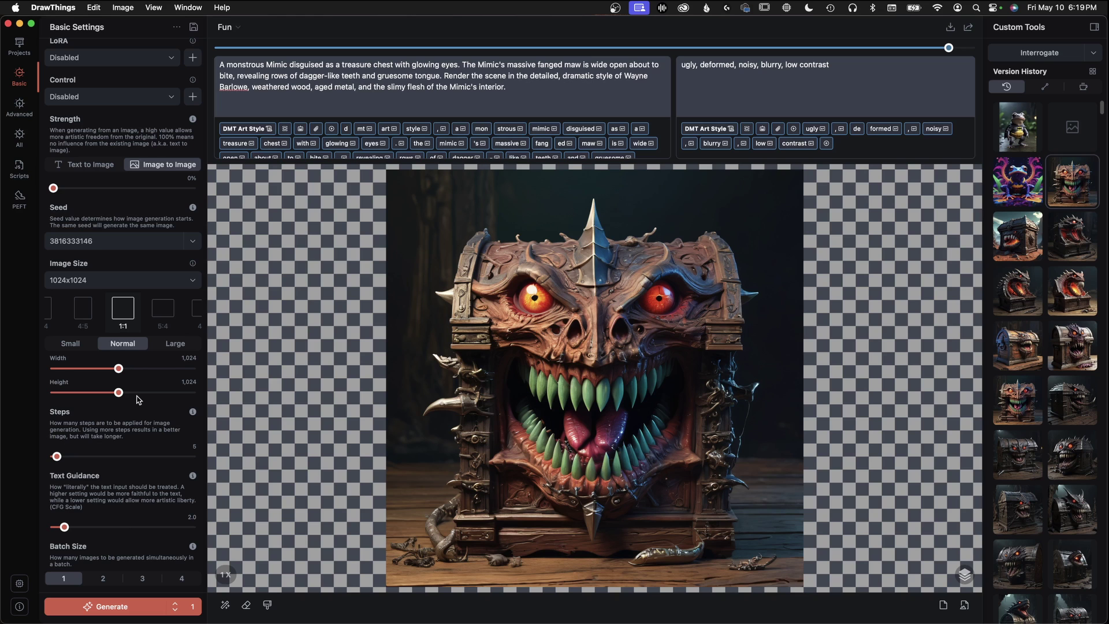
left_click(20, 106)
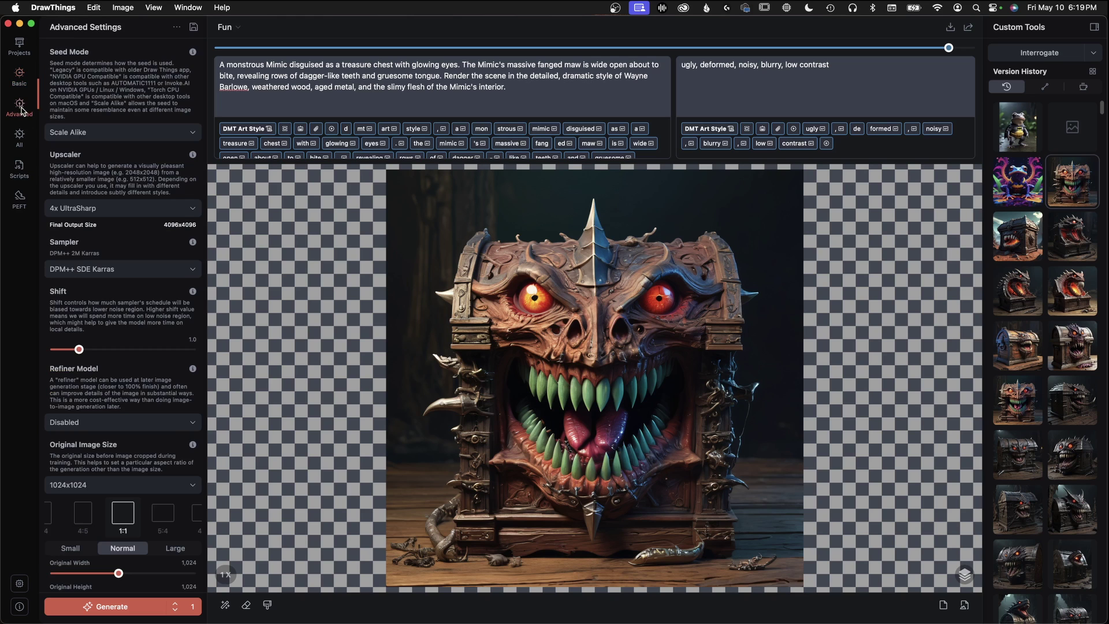
scroll(132, 506, "down", 5)
scroll(132, 506, "down", 15)
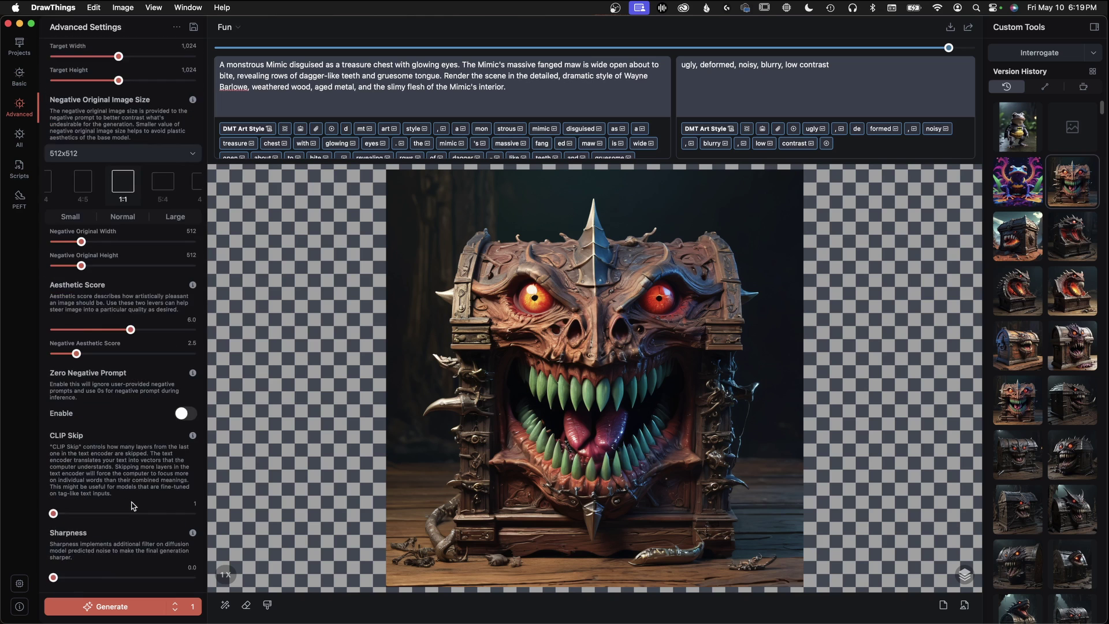
scroll(131, 506, "down", 8)
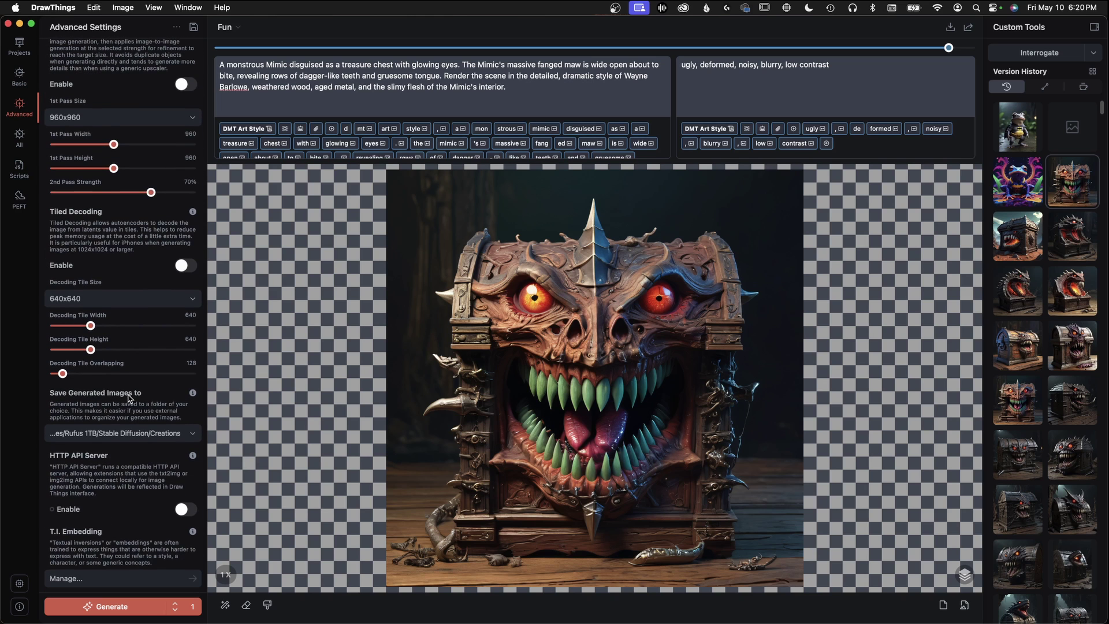
left_click(193, 436)
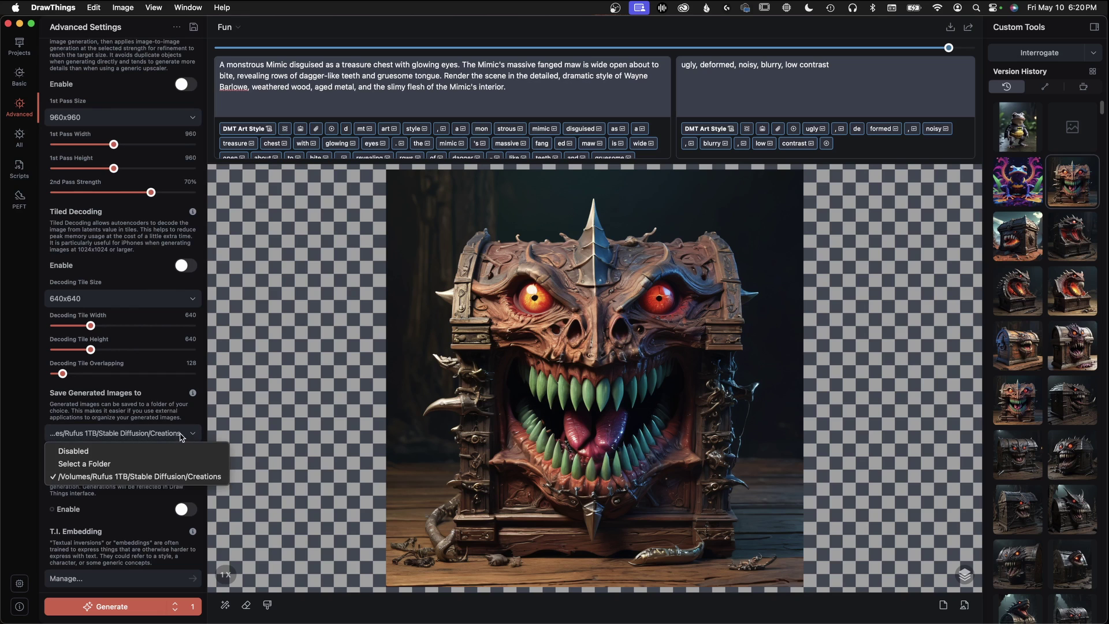